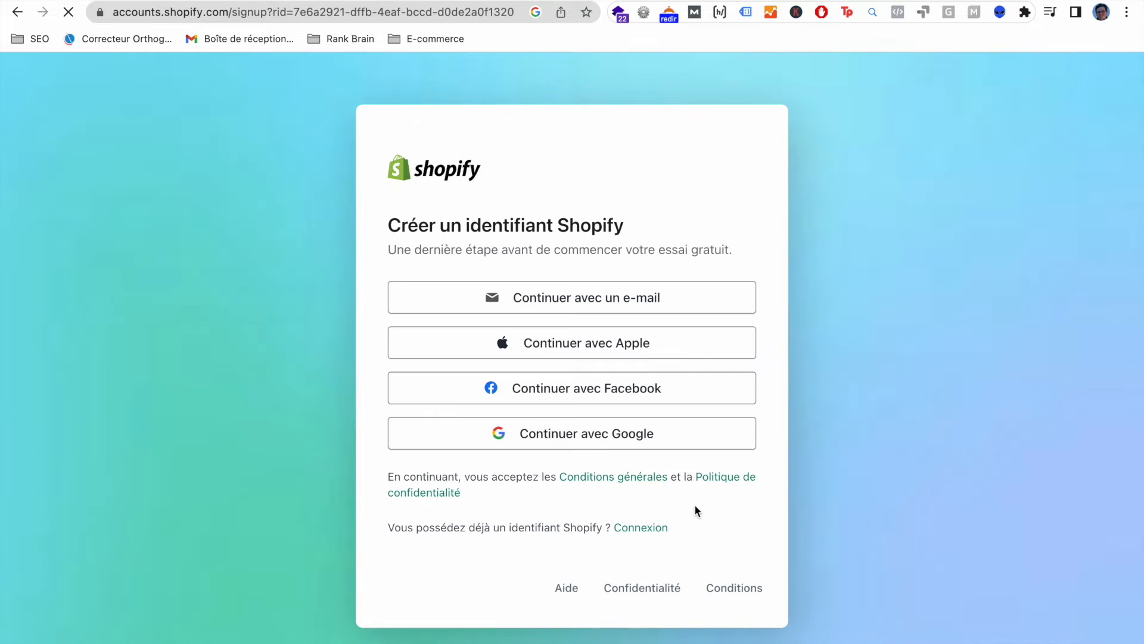
- Create the Shopify account with the Google sign-up option and collapse the trial offer on the admin home page
left_click(588, 435)
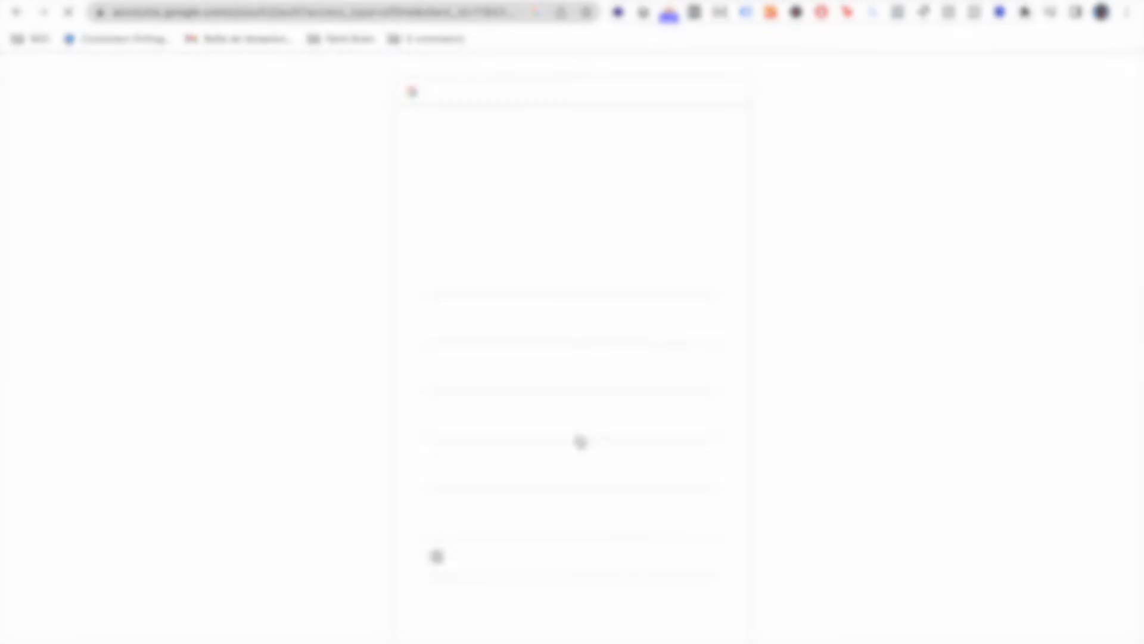
left_click(545, 268)
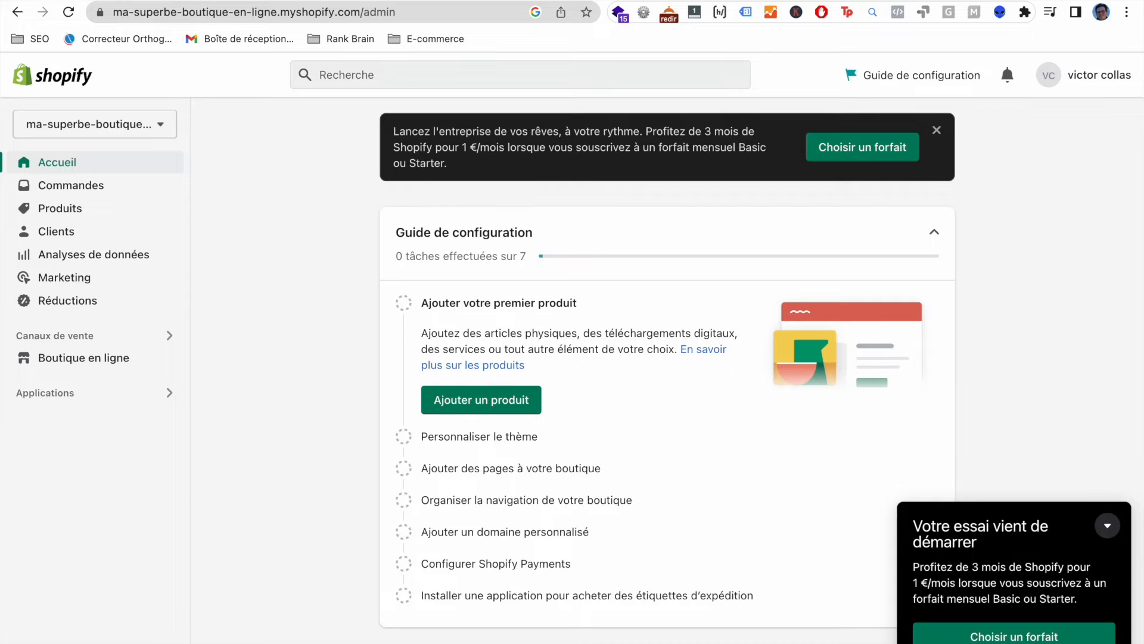
left_click(1107, 527)
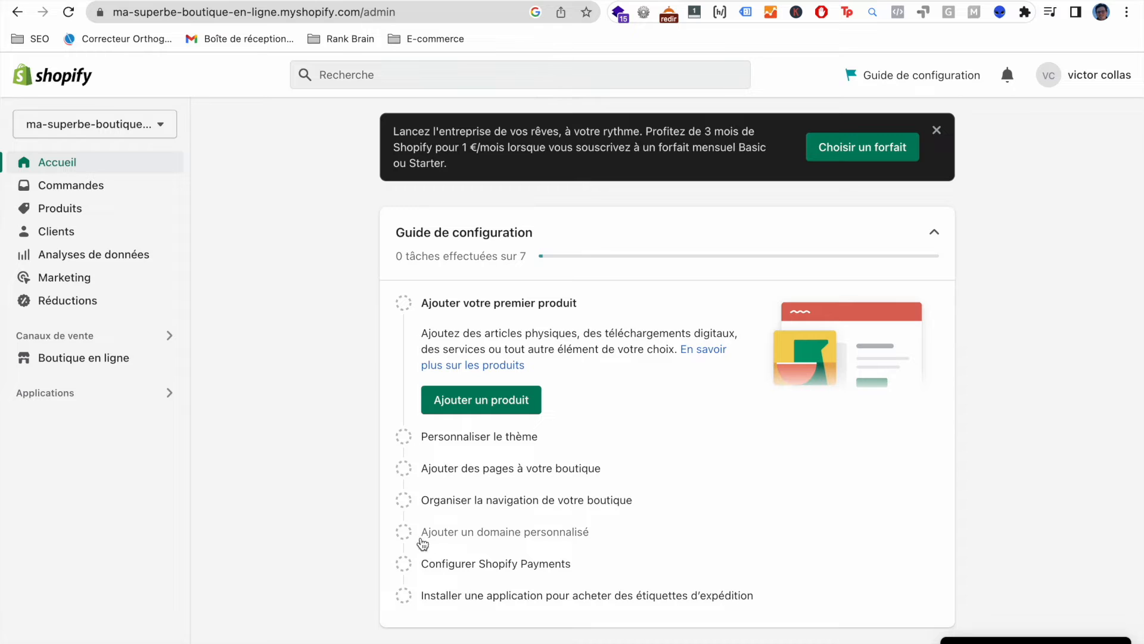
- Start the purchase of a new domain from the setup guide's custom domain task and search for ma-superbe-boutique-en-ligne
left_click(474, 531)
left_click(474, 529)
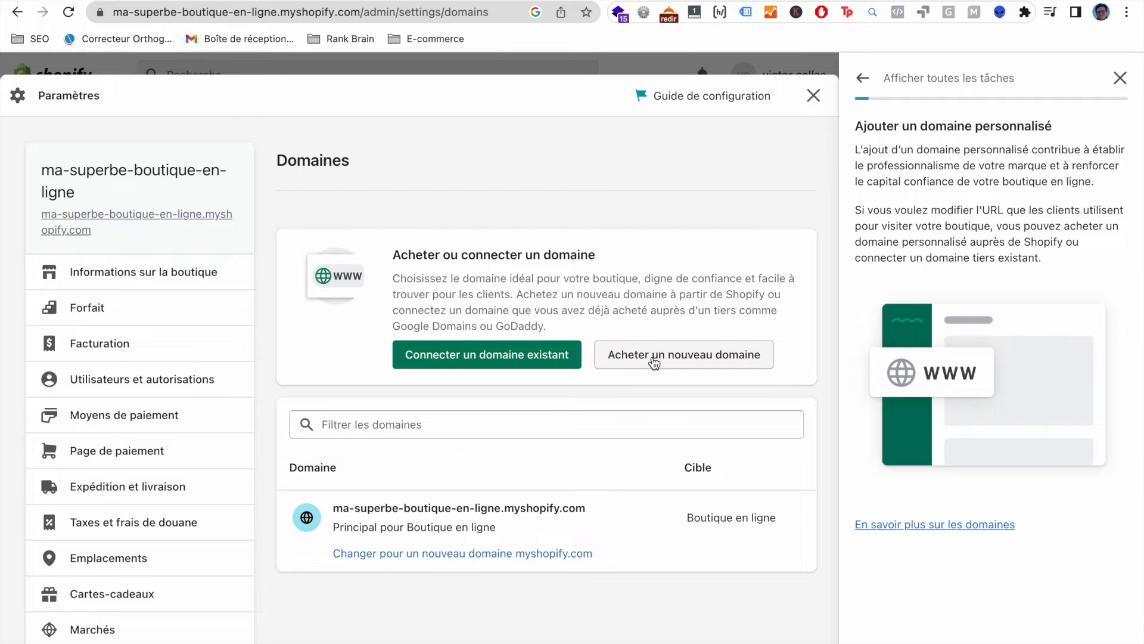
left_click(654, 360)
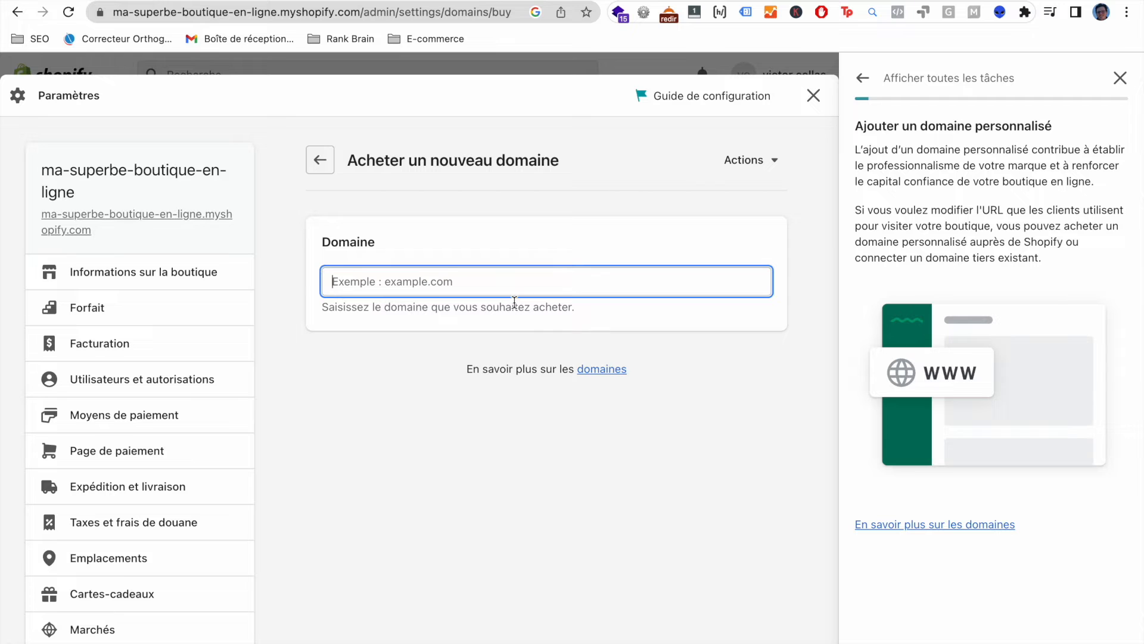
type("ma")
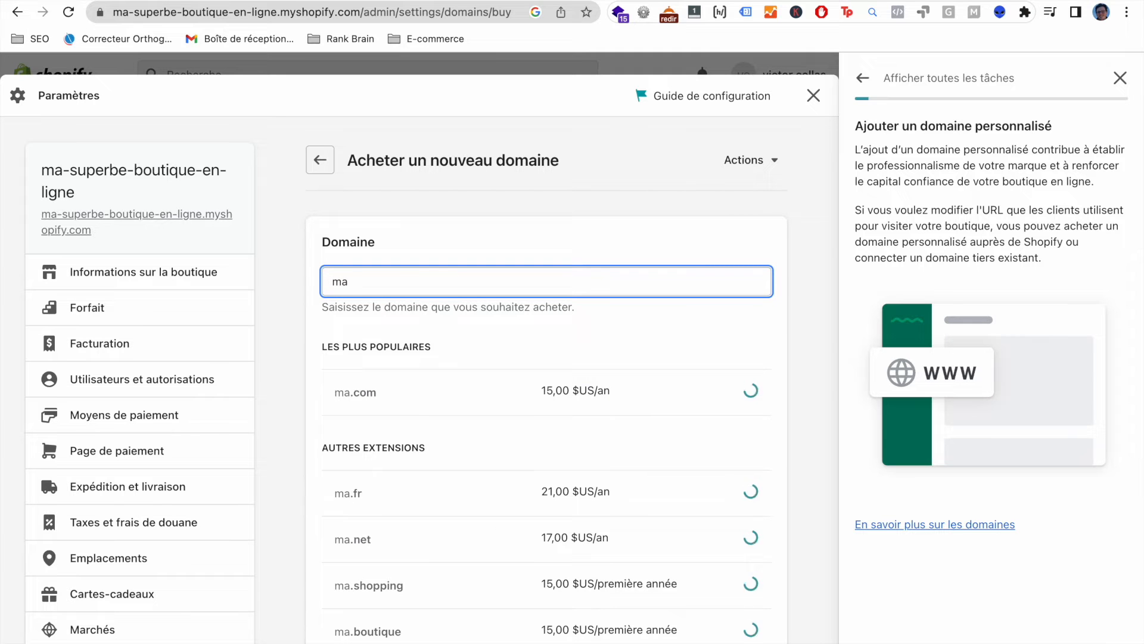
type("-superb")
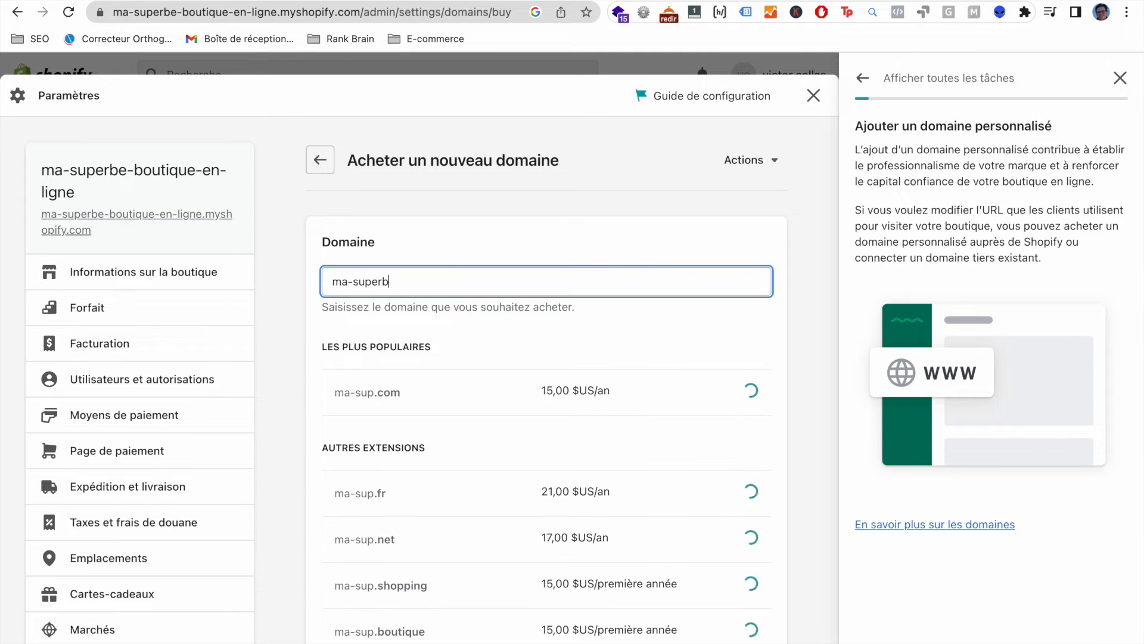
type("e-bouti")
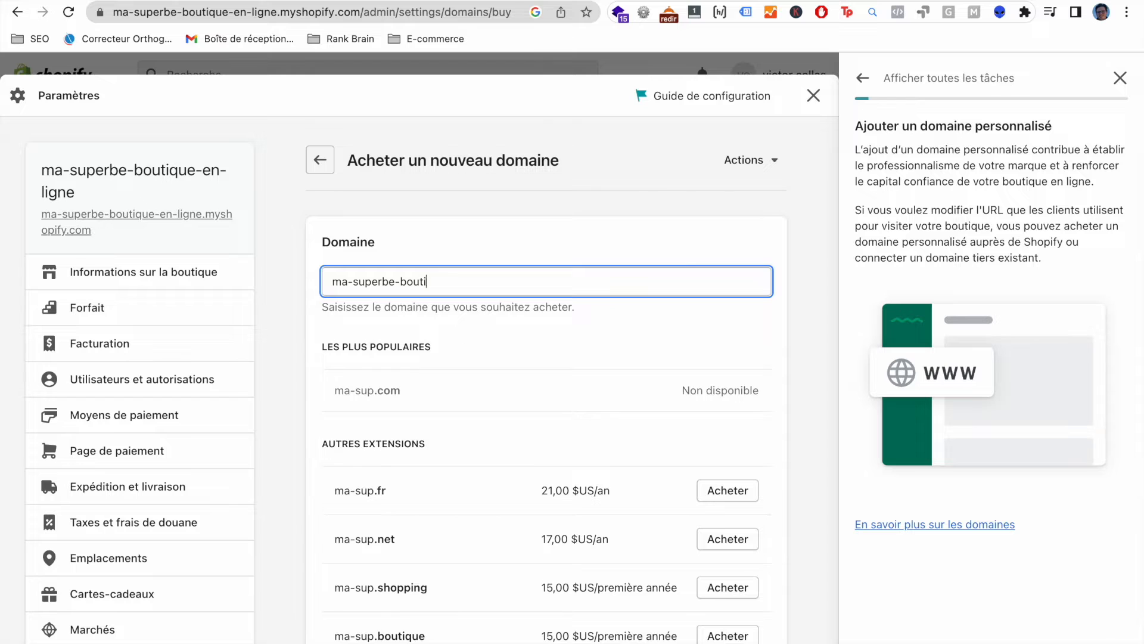
type("que-en-ligne")
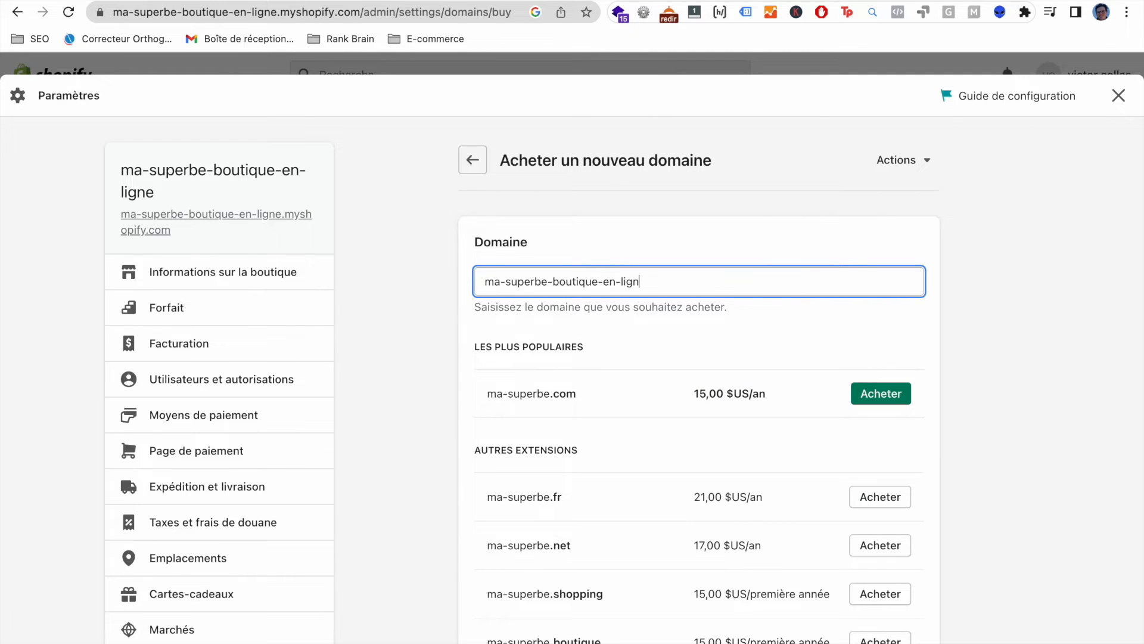
type("e")
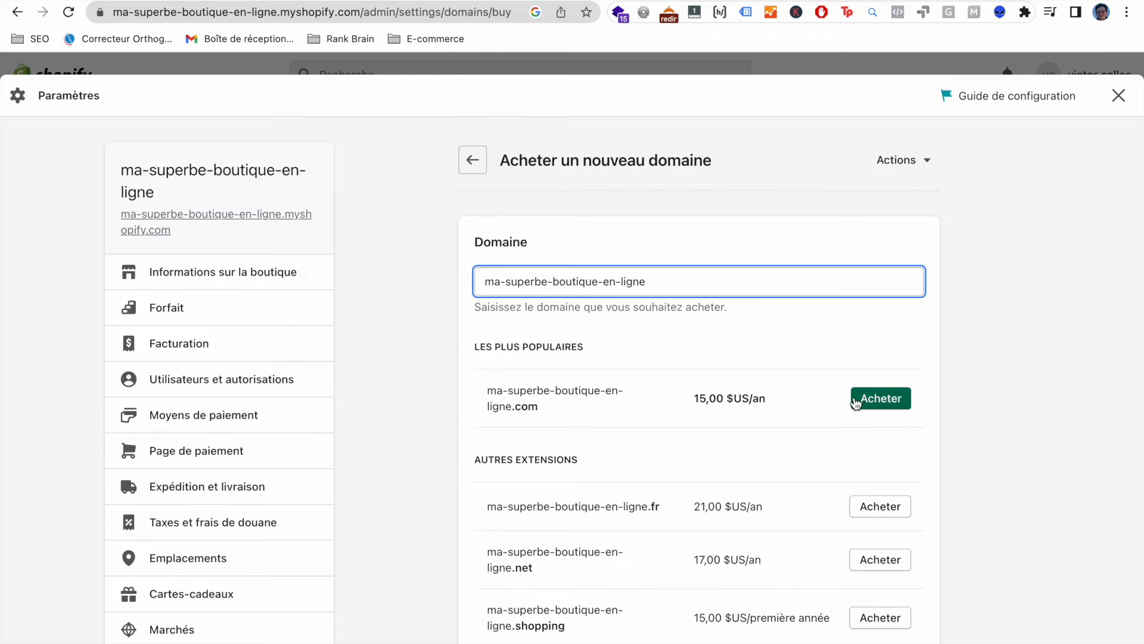
- Choose ma-superbe-boutique-en-ligne.com for purchase and add a payment card in the billing settings
left_click(856, 401)
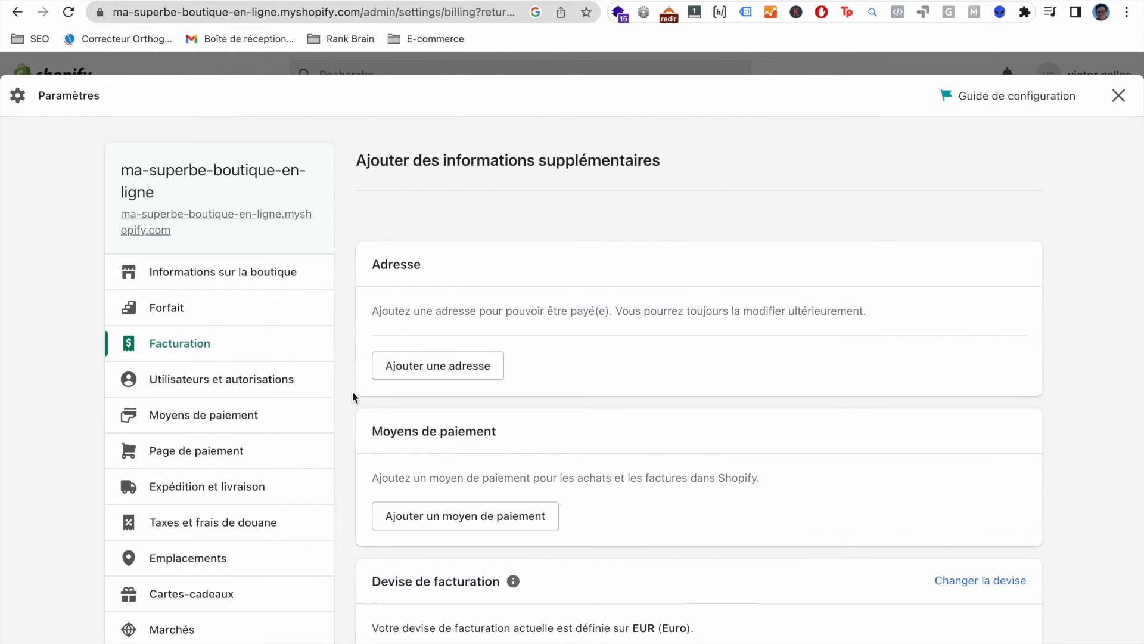
scroll(353, 393, "down", 5)
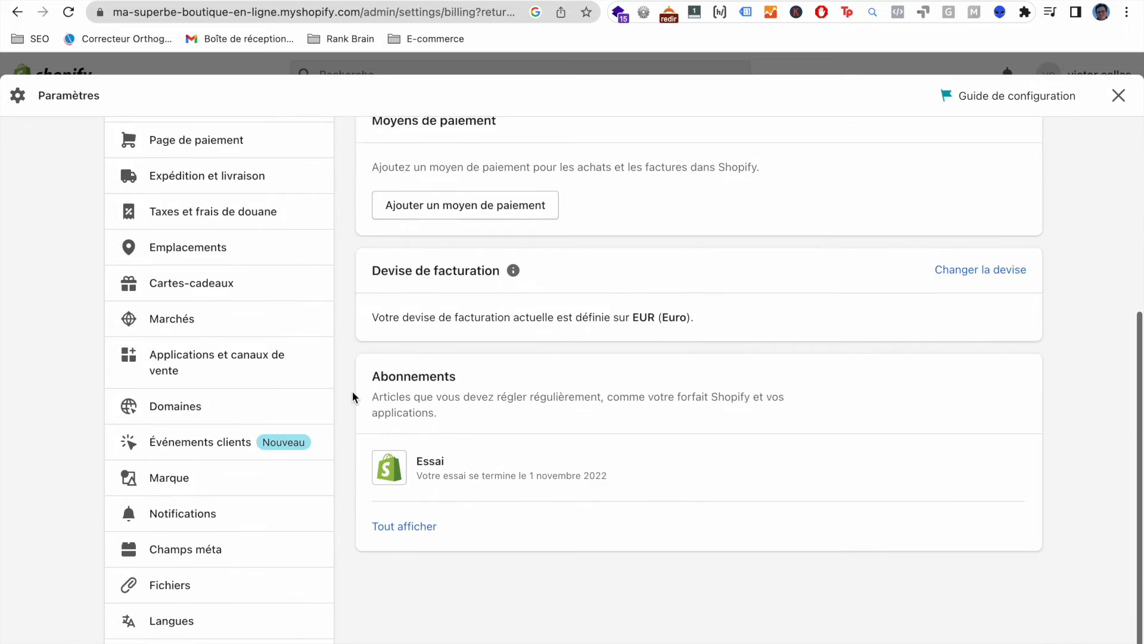
left_click(477, 349)
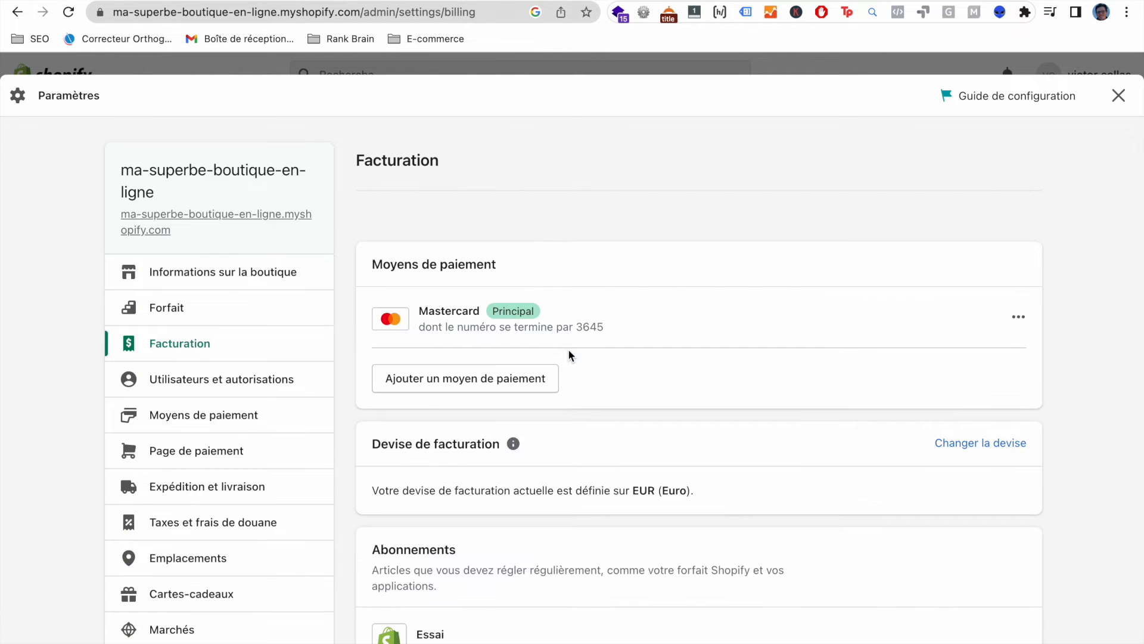
- Return to the domain settings, search for ma-superbe-boutique-en-ligne as a new domain and choose its .com version for purchase
scroll(199, 555, "down", 3)
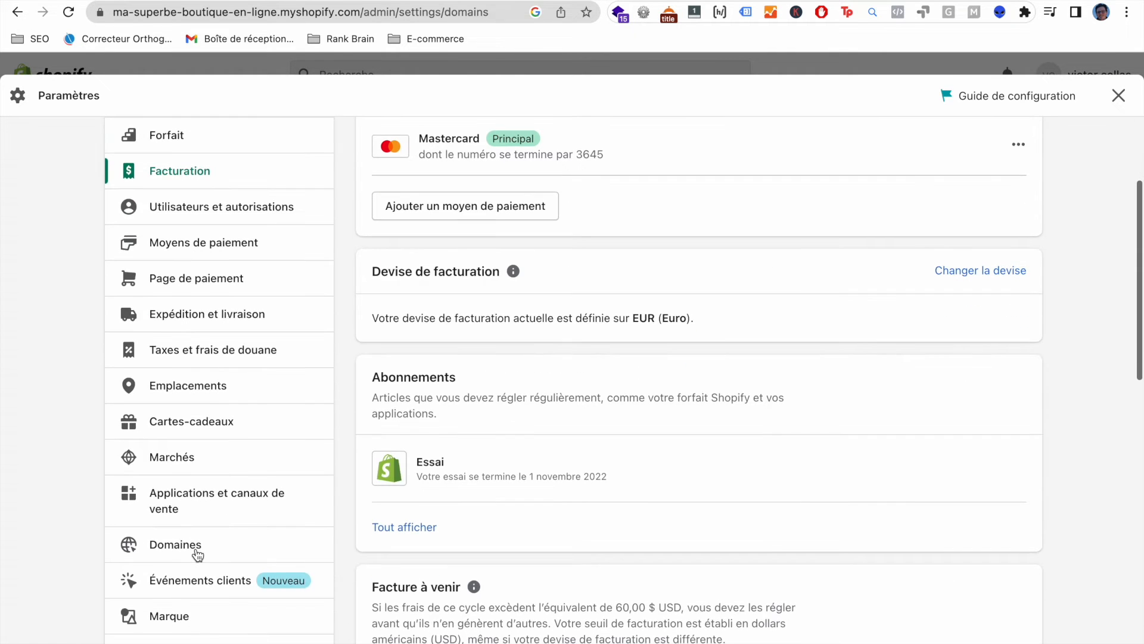
left_click(194, 552)
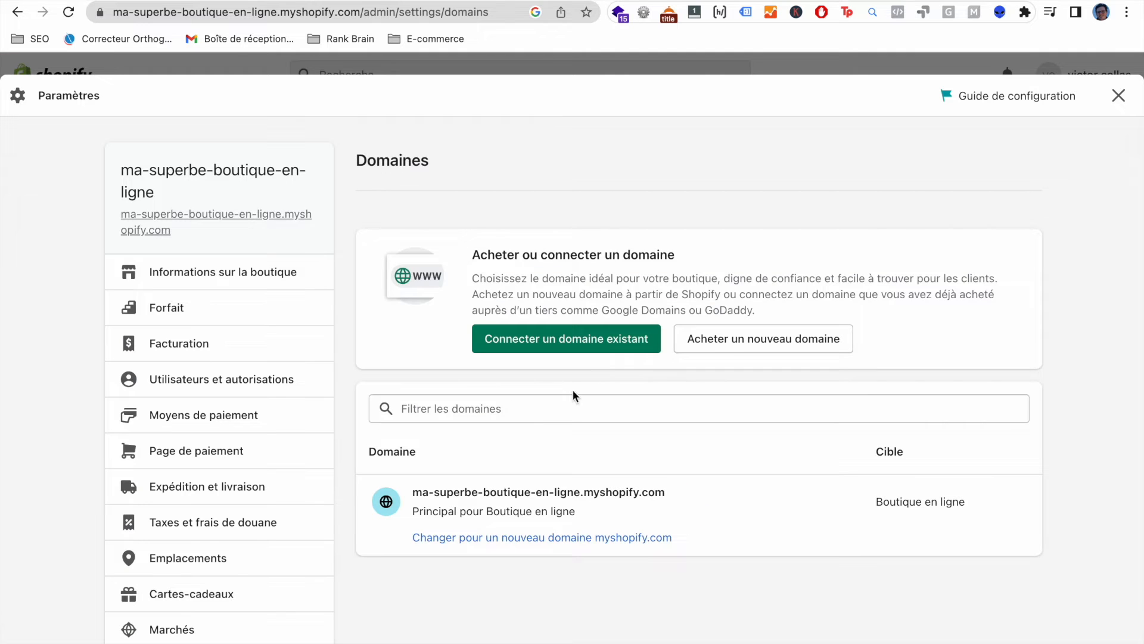
left_click(741, 340)
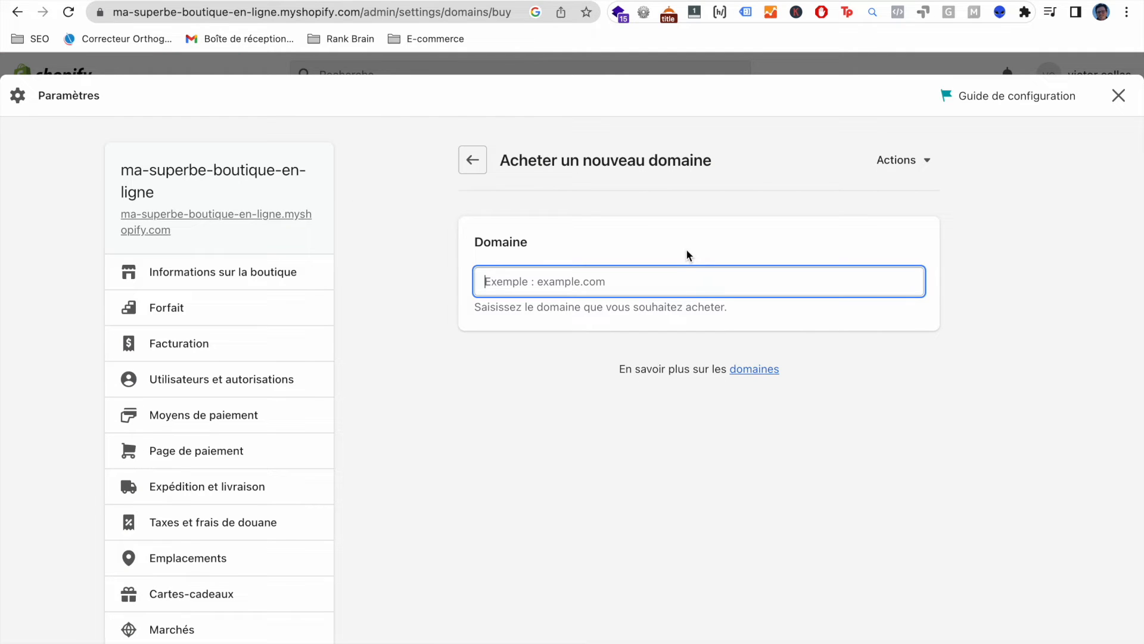
type("ma-s")
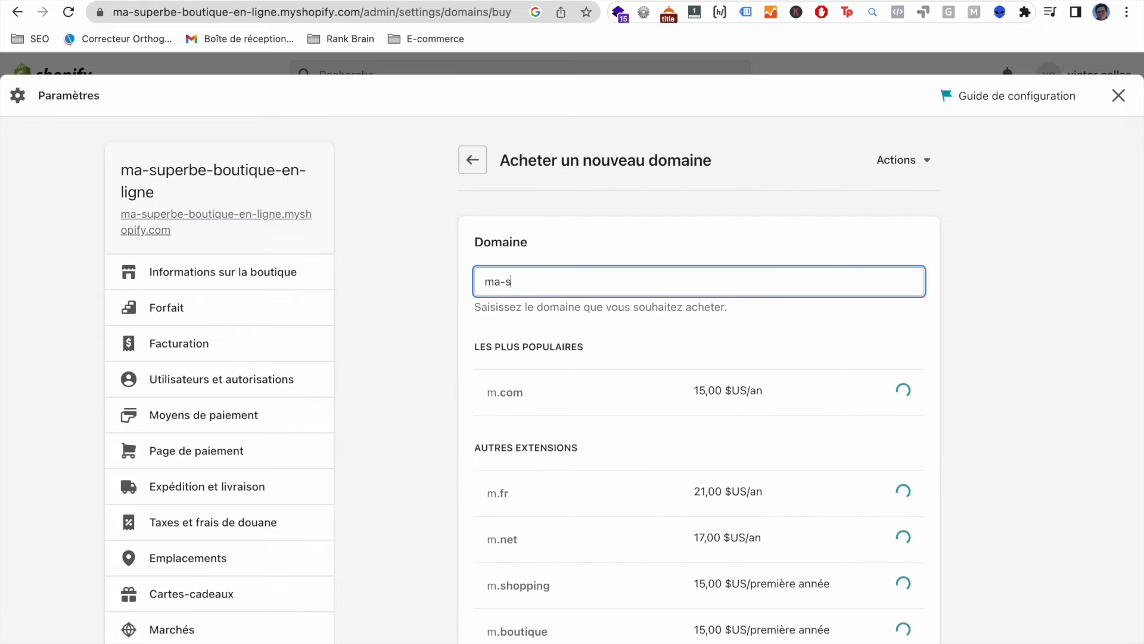
type("uperbe-boutique-en-ligne")
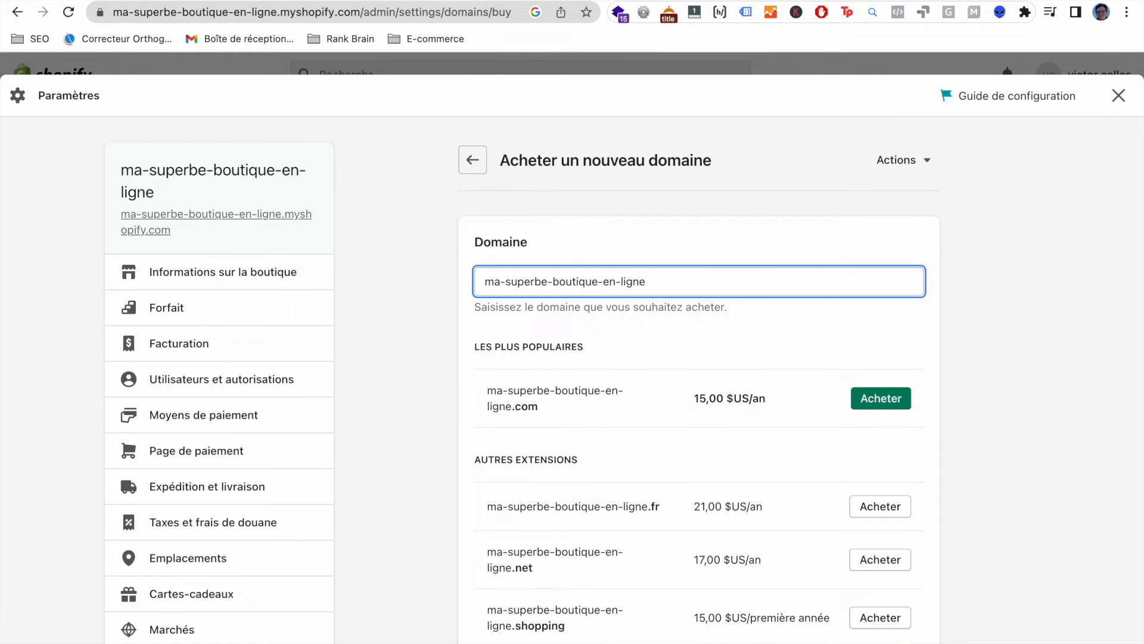
left_click(910, 396)
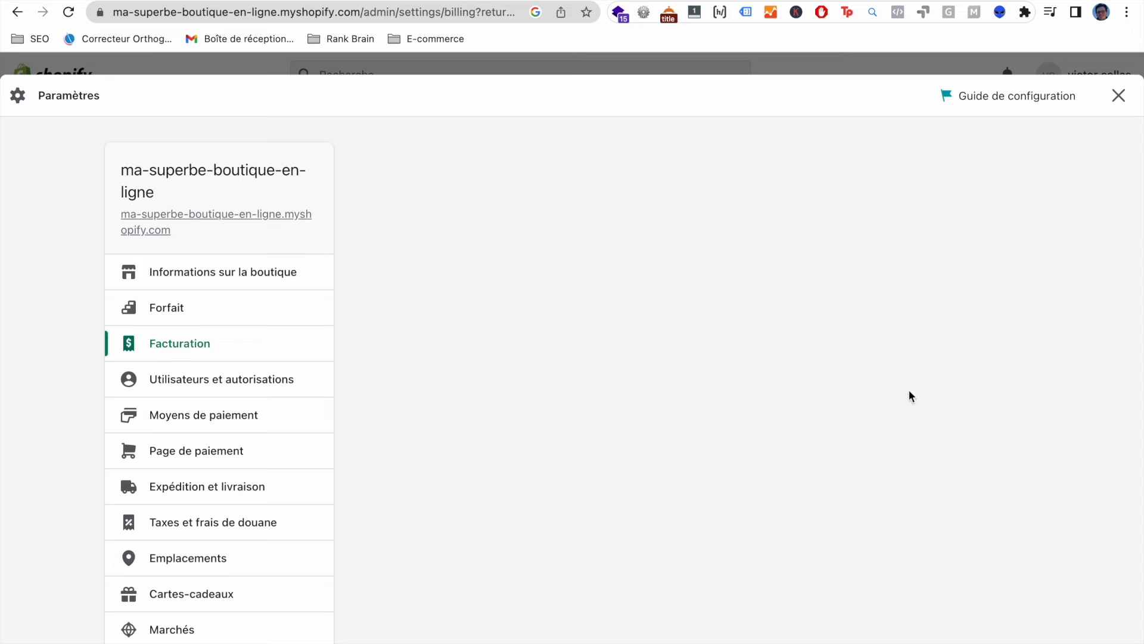
- Fill in and save the billing address and phone number, and complete the purchase of ma-superbe-boutique-en-ligne.com
scroll(713, 463, "down", 2)
left_click(435, 307)
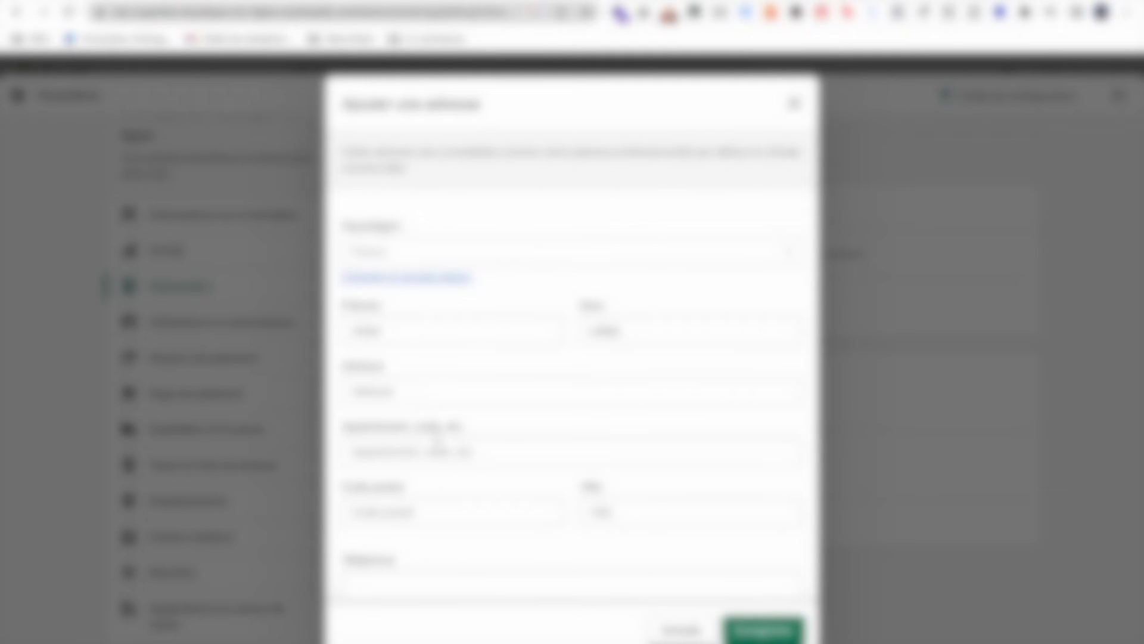
left_click(431, 392)
left_click(507, 441)
scroll(531, 463, "down", 1)
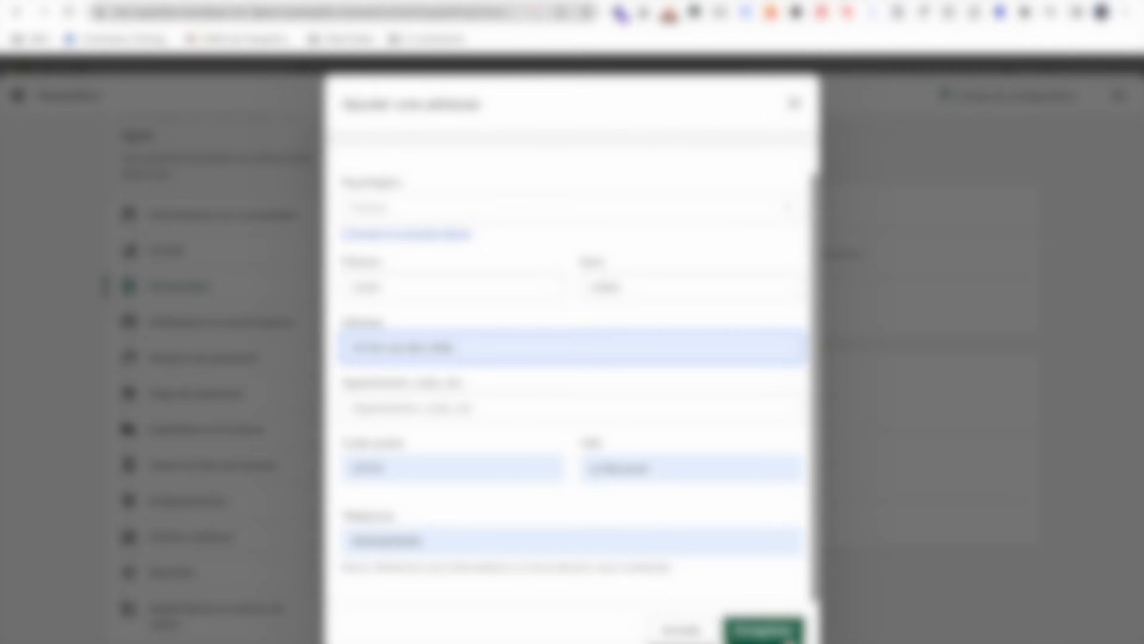
left_click(762, 628)
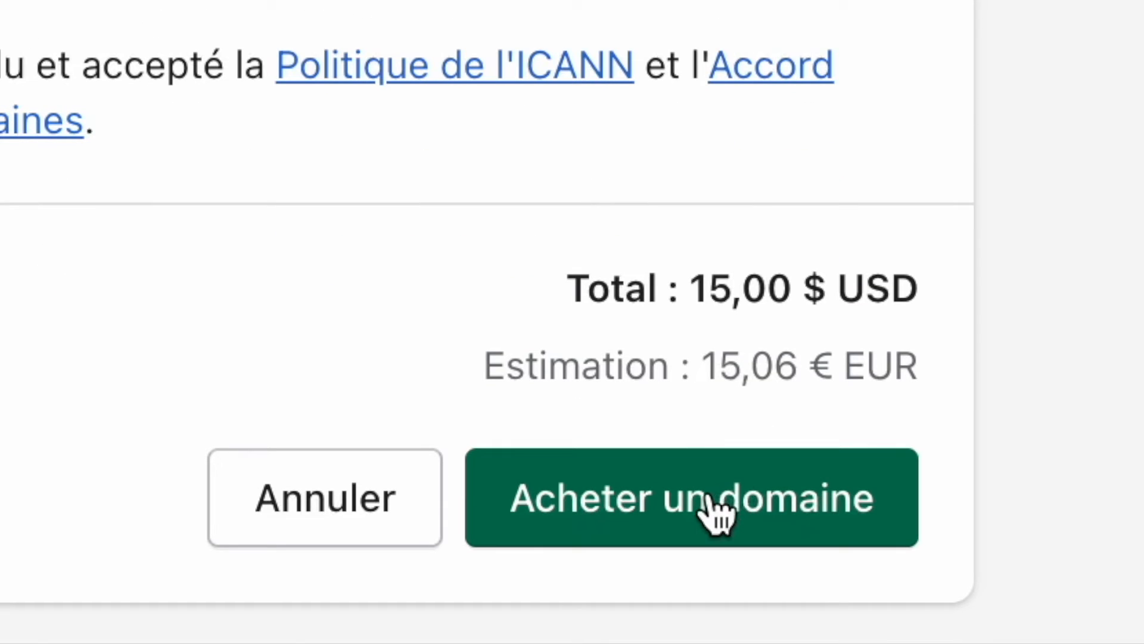
left_click(709, 497)
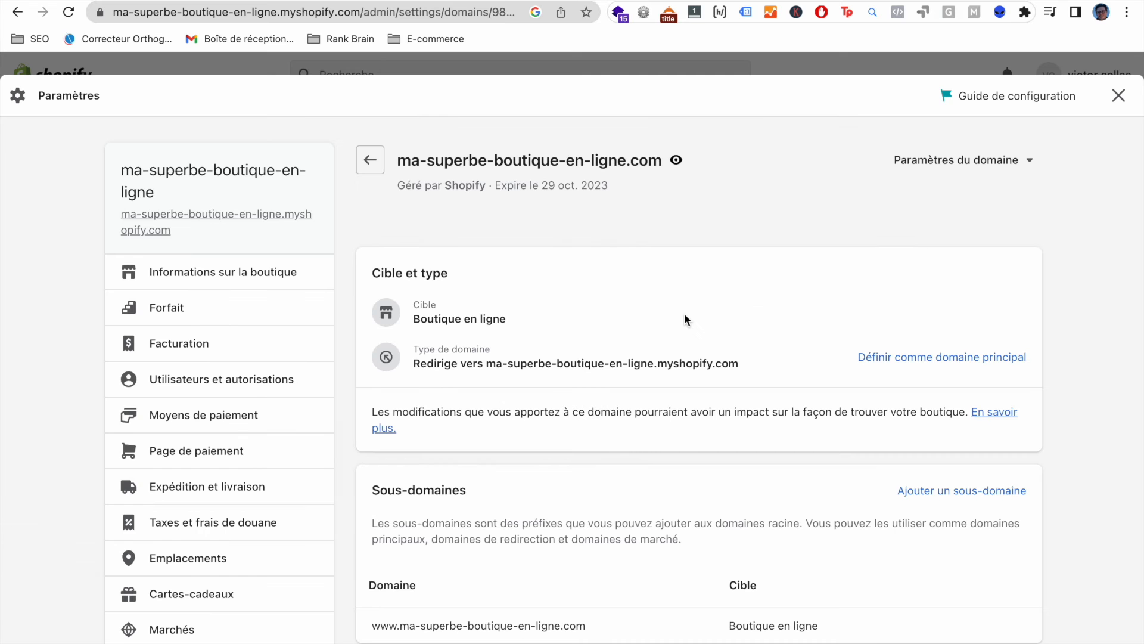
- View the store at ma-superbe-boutique-en-ligne.com from the domain settings and the Themes page, continuing past the browser's privacy warning
left_click(673, 157)
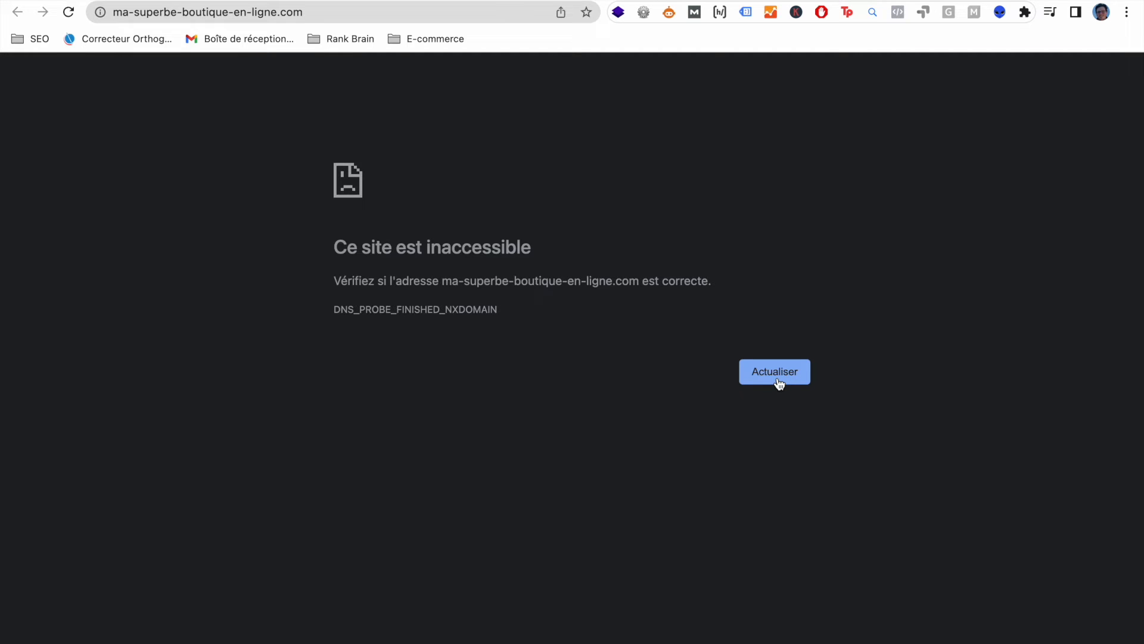
left_click(378, 0)
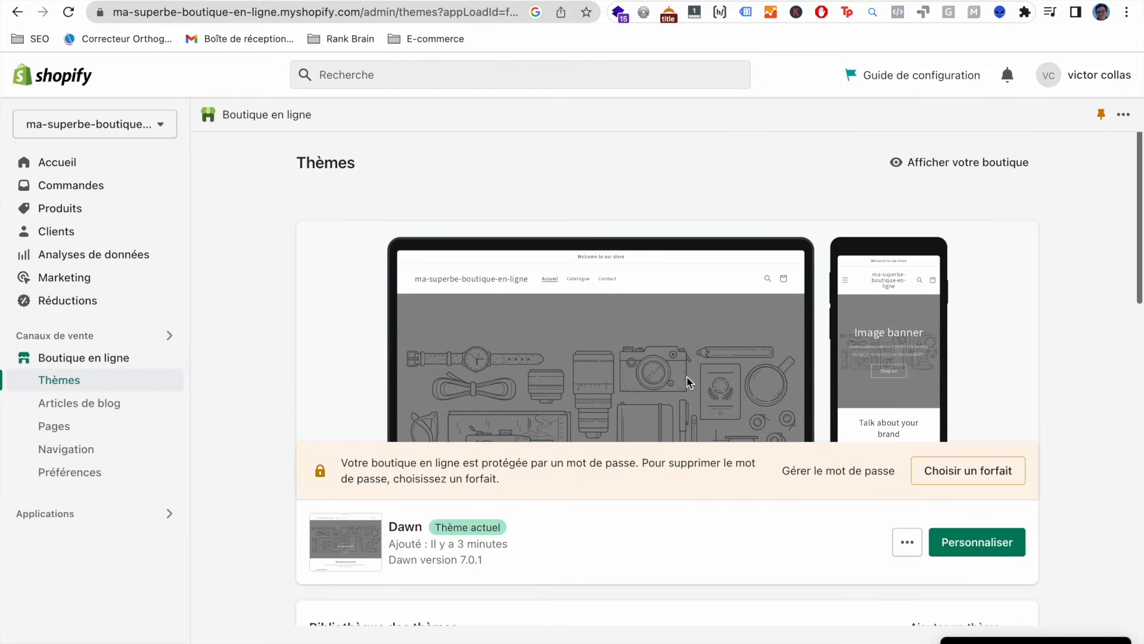
left_click(930, 161)
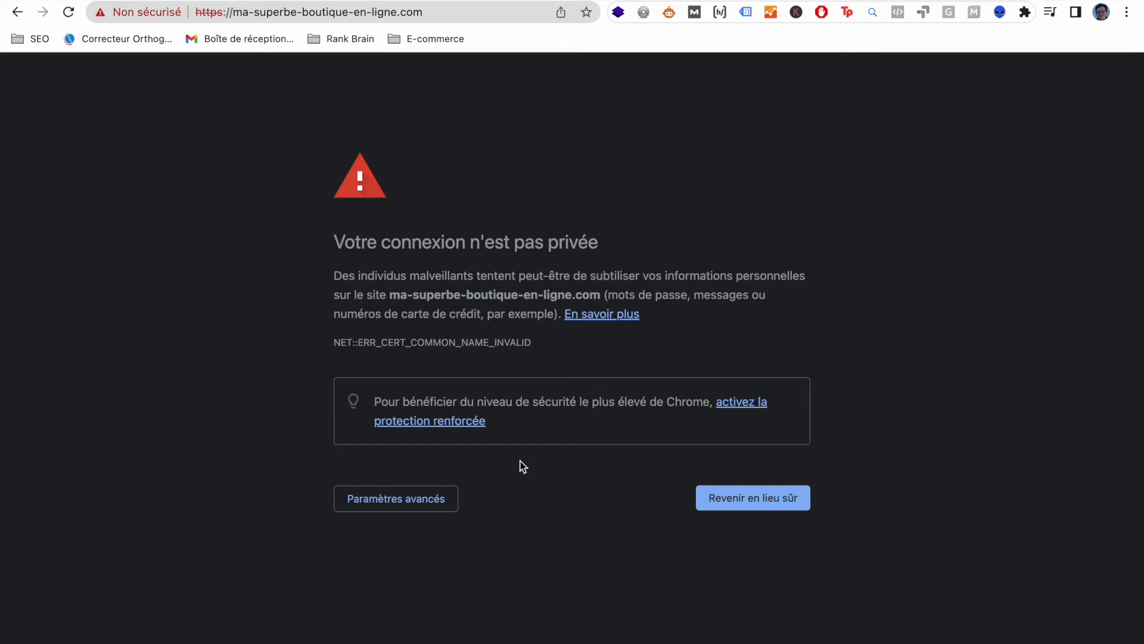
left_click(381, 506)
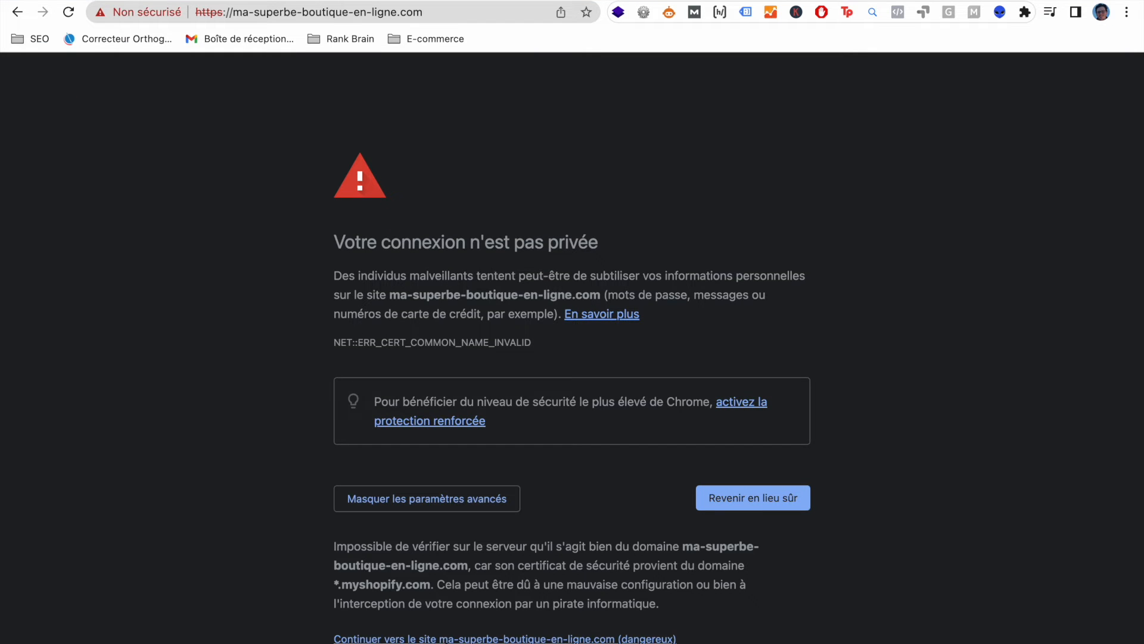
left_click(447, 639)
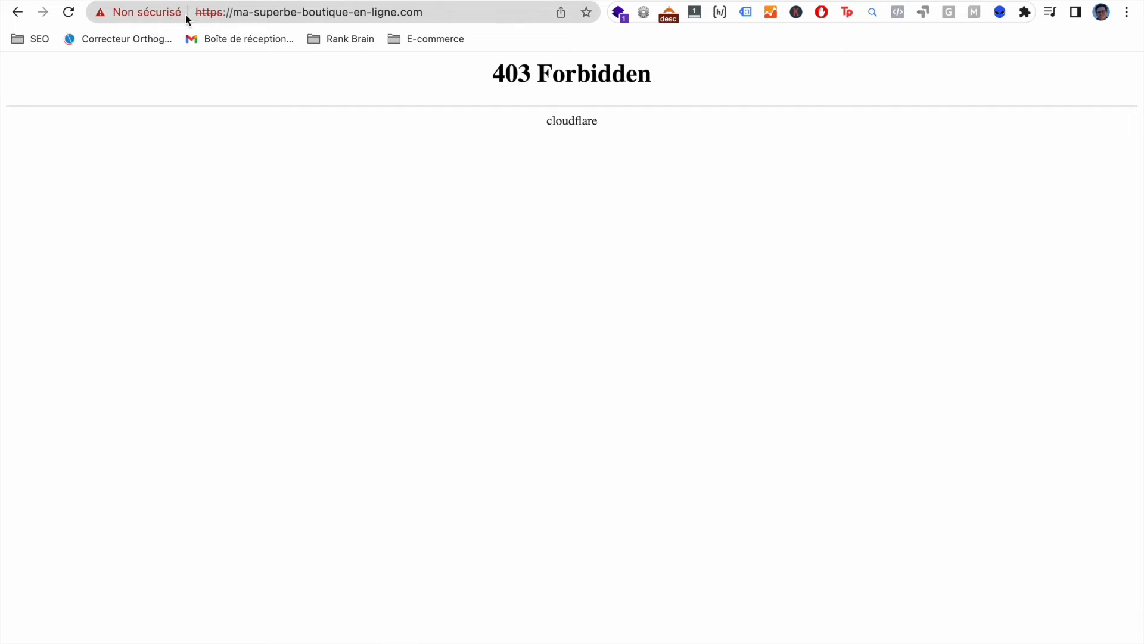
left_click(141, 0)
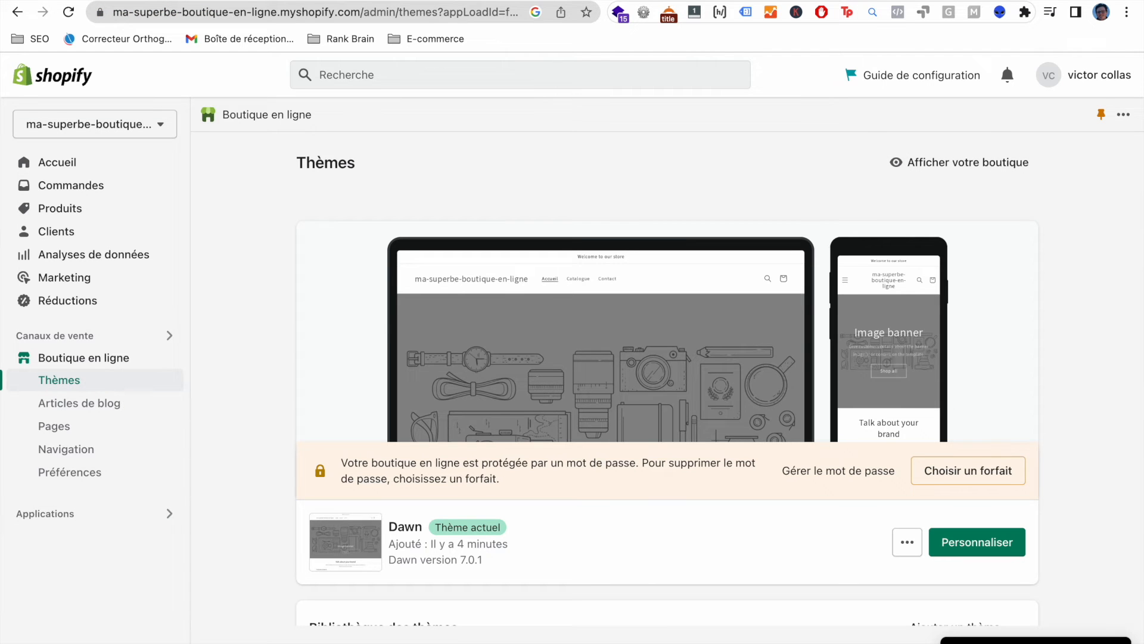
- Open the store's domain settings and check the SSL status of the purchased domain
left_click(71, 642)
scroll(189, 506, "down", 5)
scroll(202, 552, "down", 1)
scroll(191, 431, "up", 5)
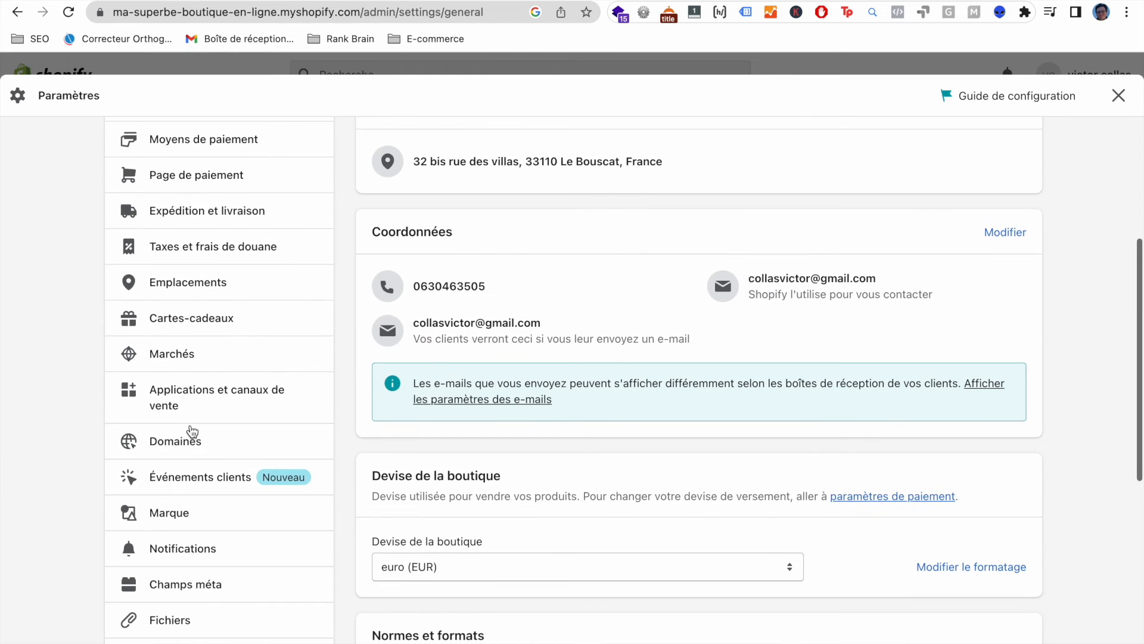
left_click(192, 433)
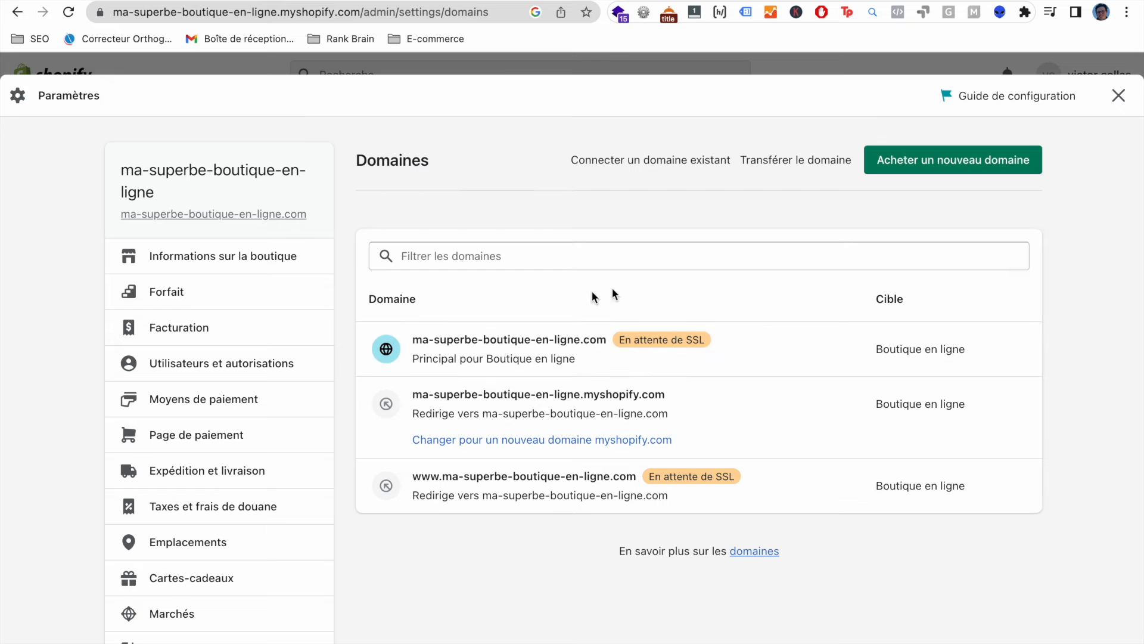
left_click(623, 339)
- Switch to Google Search Console in a new browser tab
key("ctrl+shift+Tab")
key("ctrl+t")
type("google")
key("BackSpace")
key("BackSpace")
key("BackSpace")
key("BackSpace")
key("BackSpace")
key("BackSpace")
key("BackSpace")
type("s")
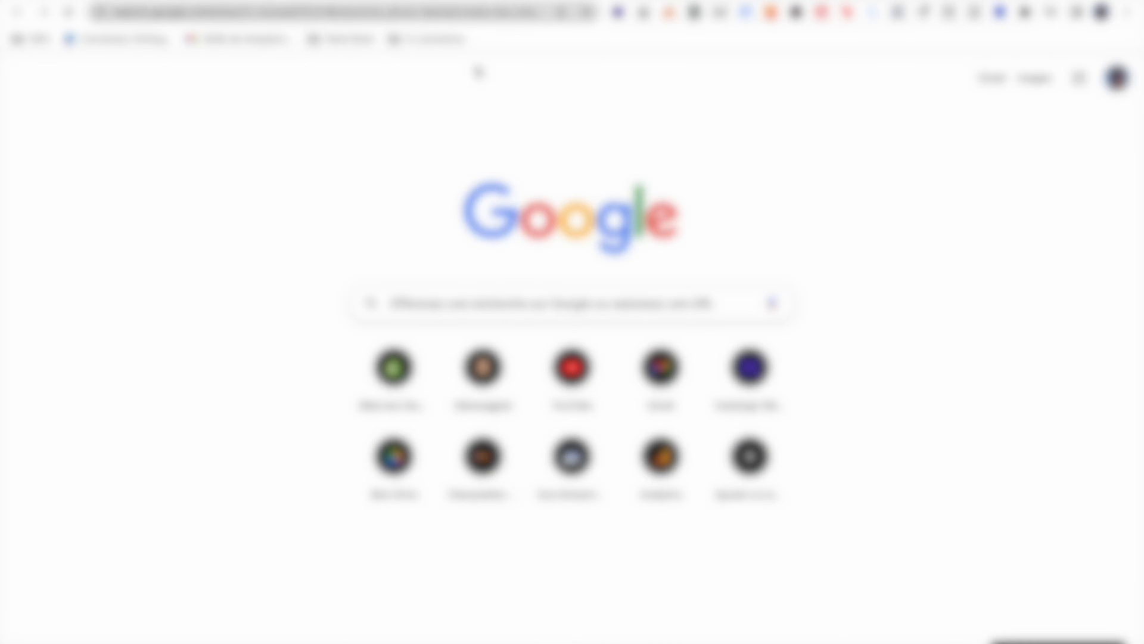
key("Return")
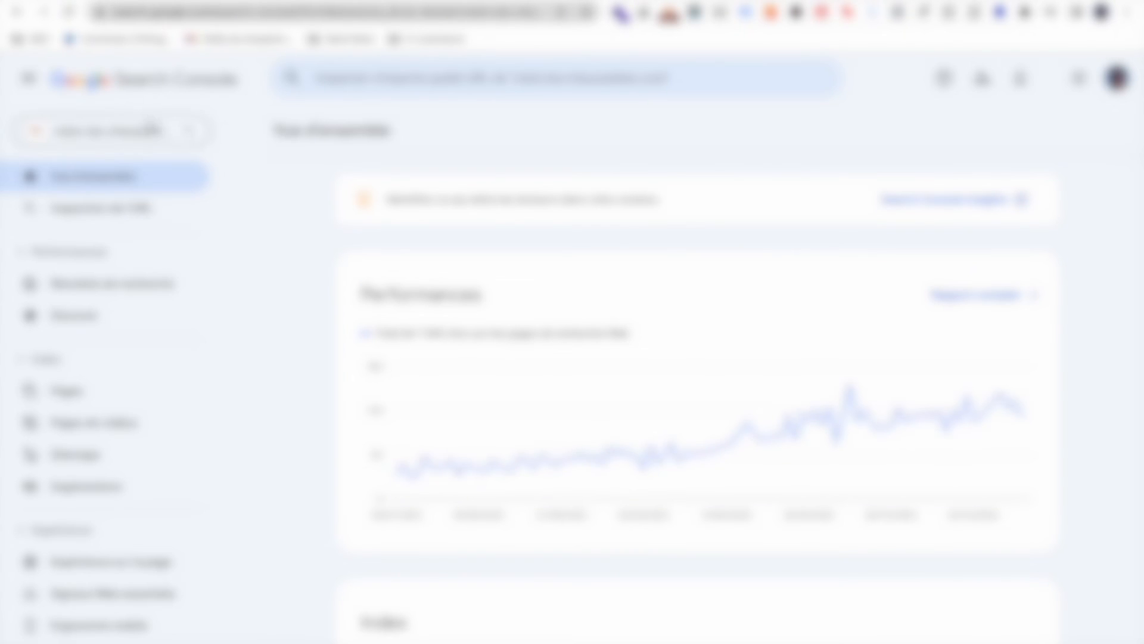
- Add a domain property for ma-superbe-boutique-en-ligne.com and keep TXT as the record type for DNS verification
left_click(180, 136)
scroll(133, 491, "down", 3)
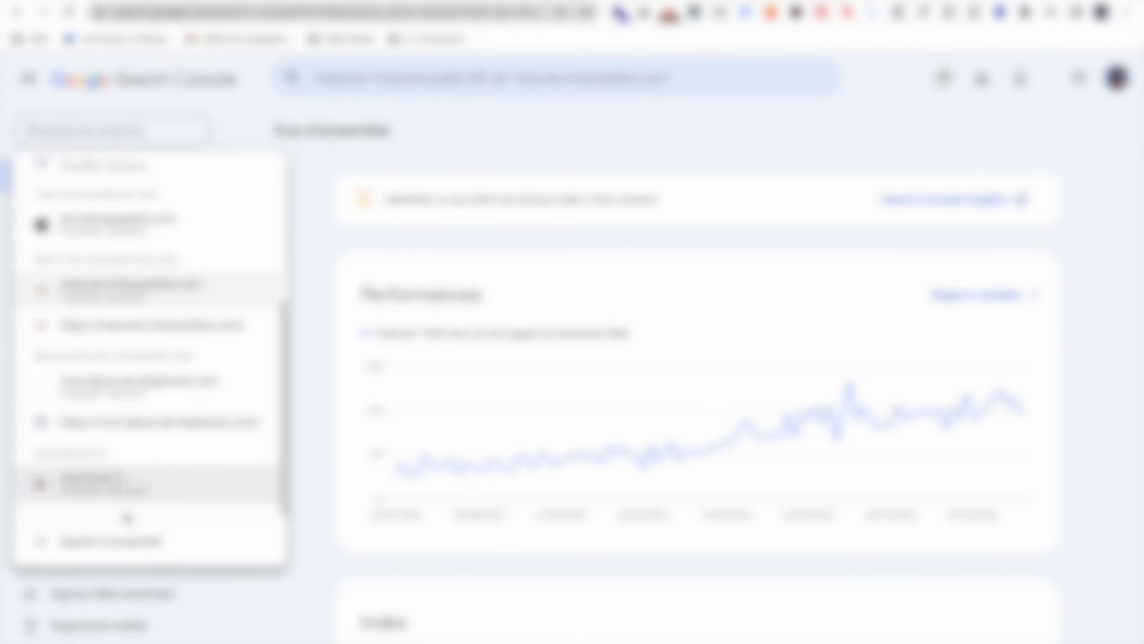
left_click(119, 540)
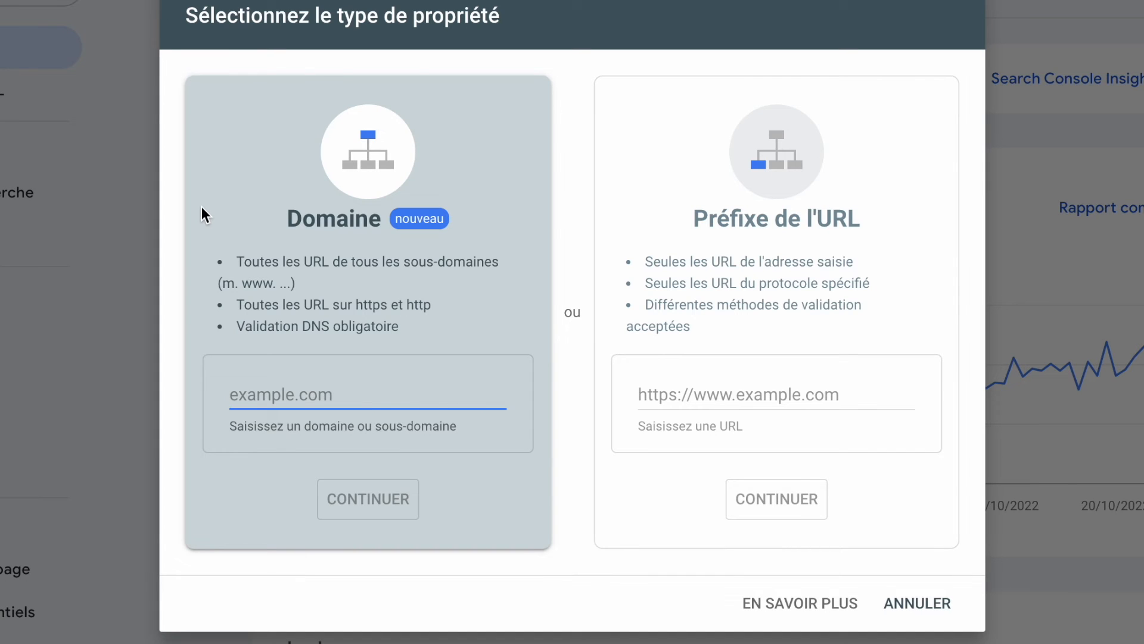
type("ma-superbe-boutique-en-ligne.")
type("com")
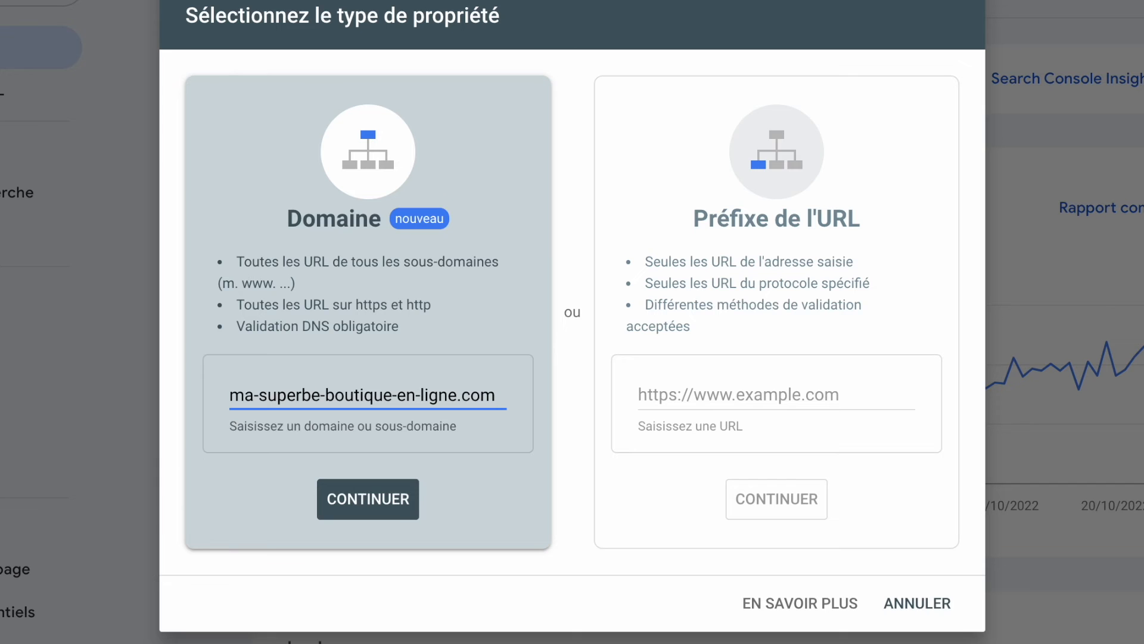
key("Return")
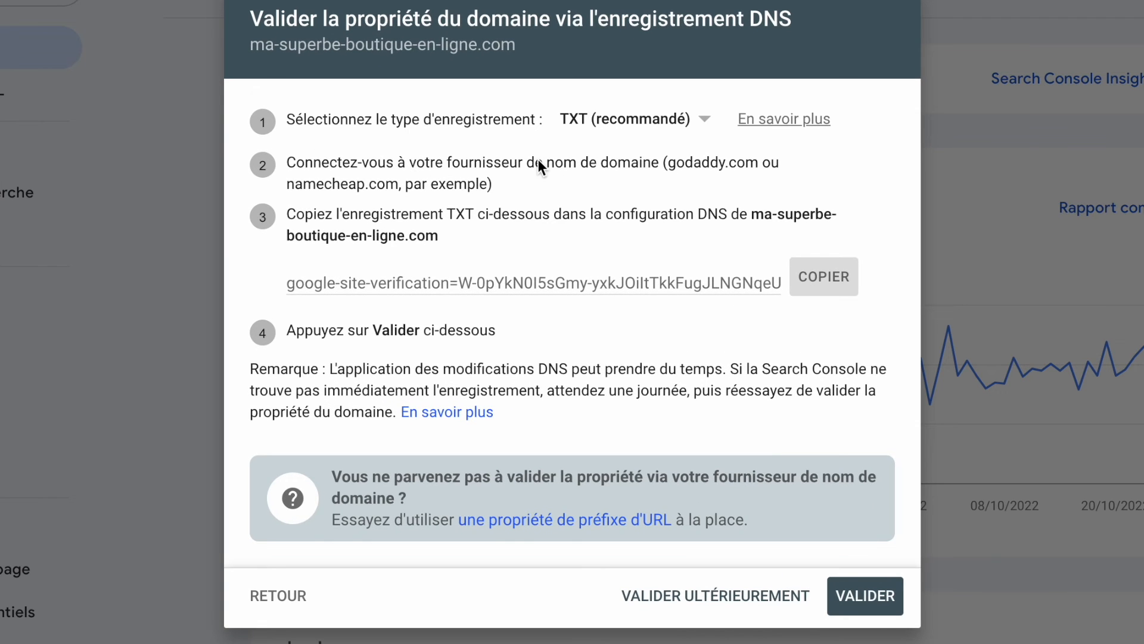
left_click(669, 116)
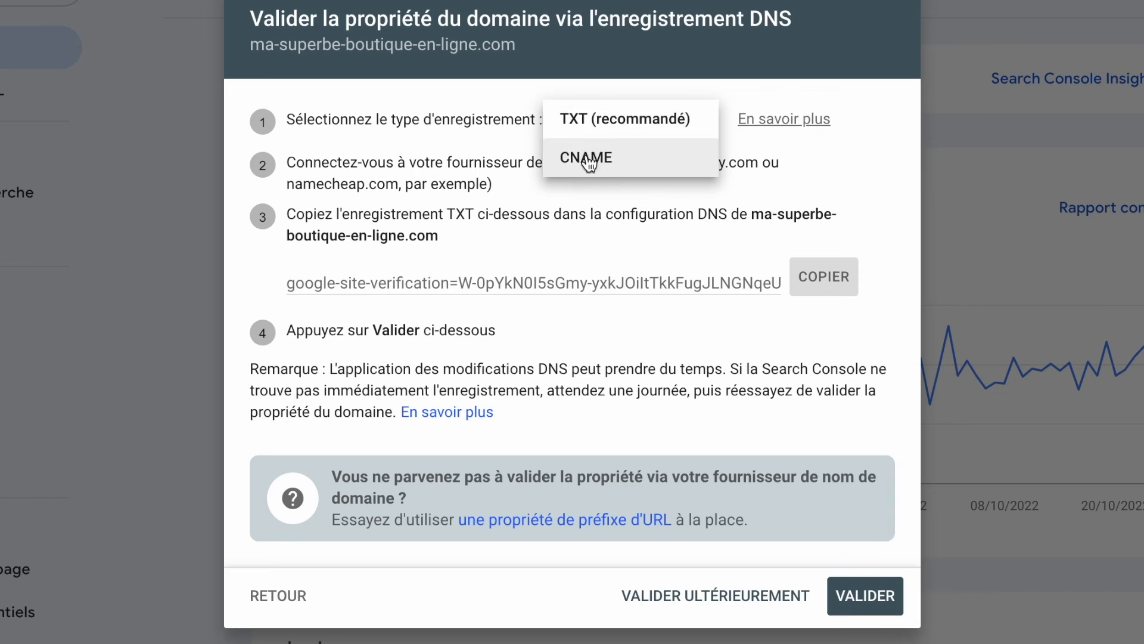
left_click(575, 121)
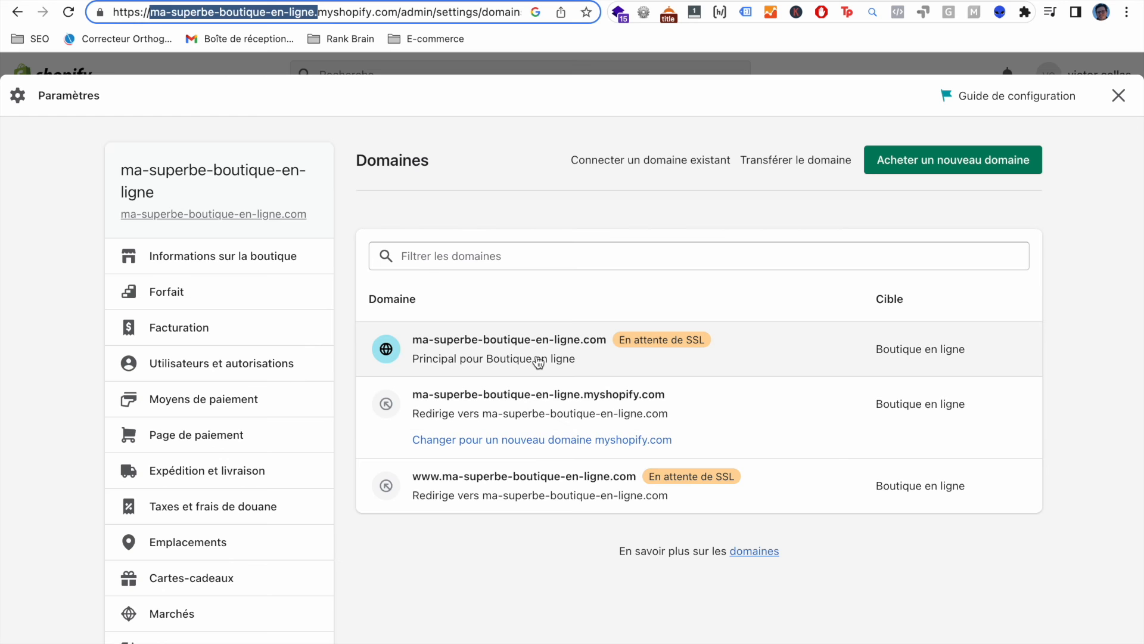
- Switch to Shopify, open the DNS settings of ma-superbe-boutique-en-ligne.com and review the existing TXT records
left_click(536, 360)
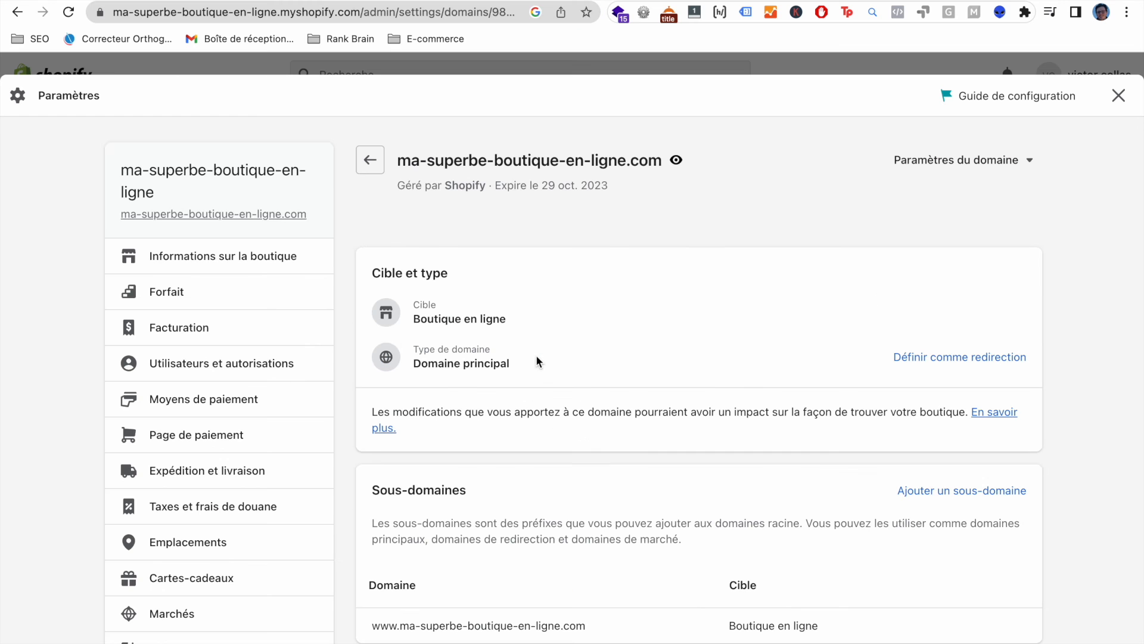
left_click(1008, 163)
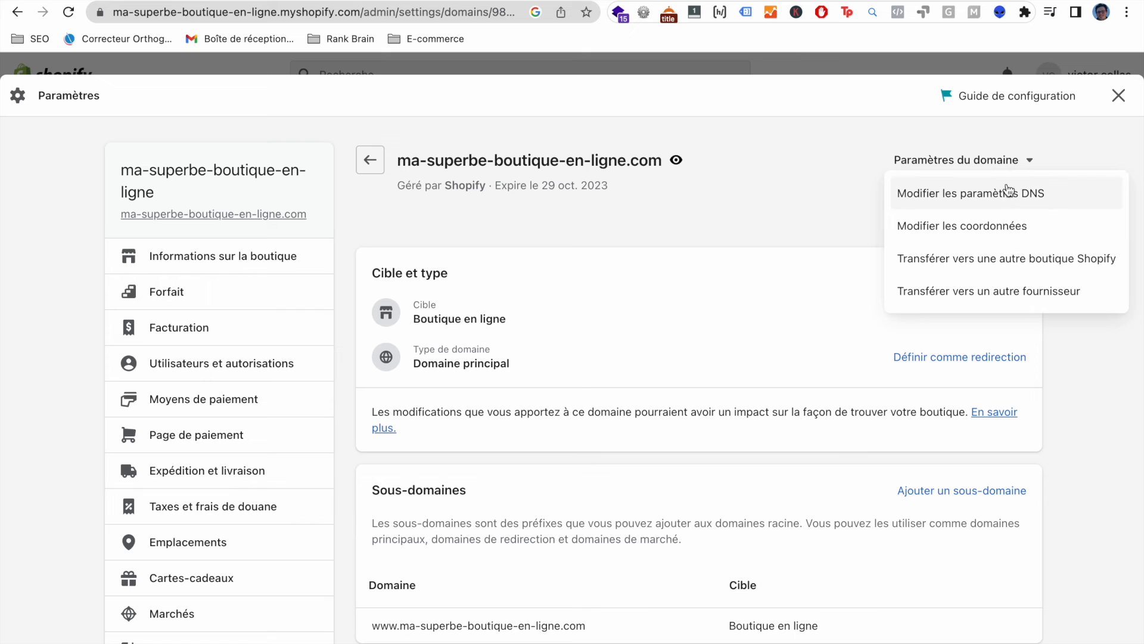
left_click(968, 203)
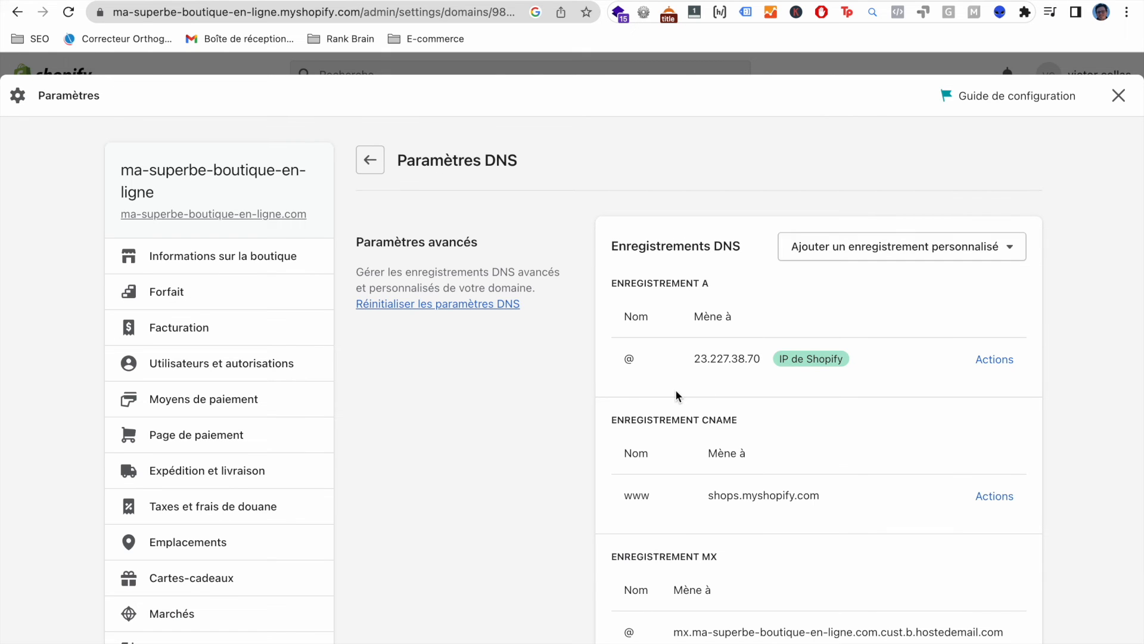
scroll(677, 393, "down", 3)
scroll(672, 447, "down", 2)
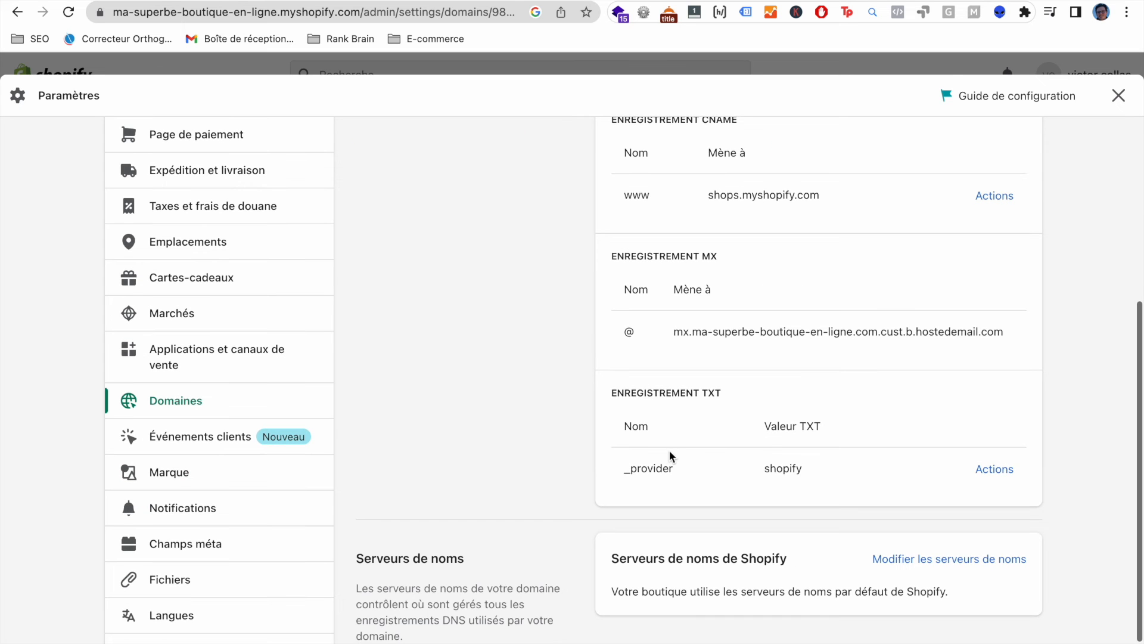
left_click_drag(728, 395, 613, 392)
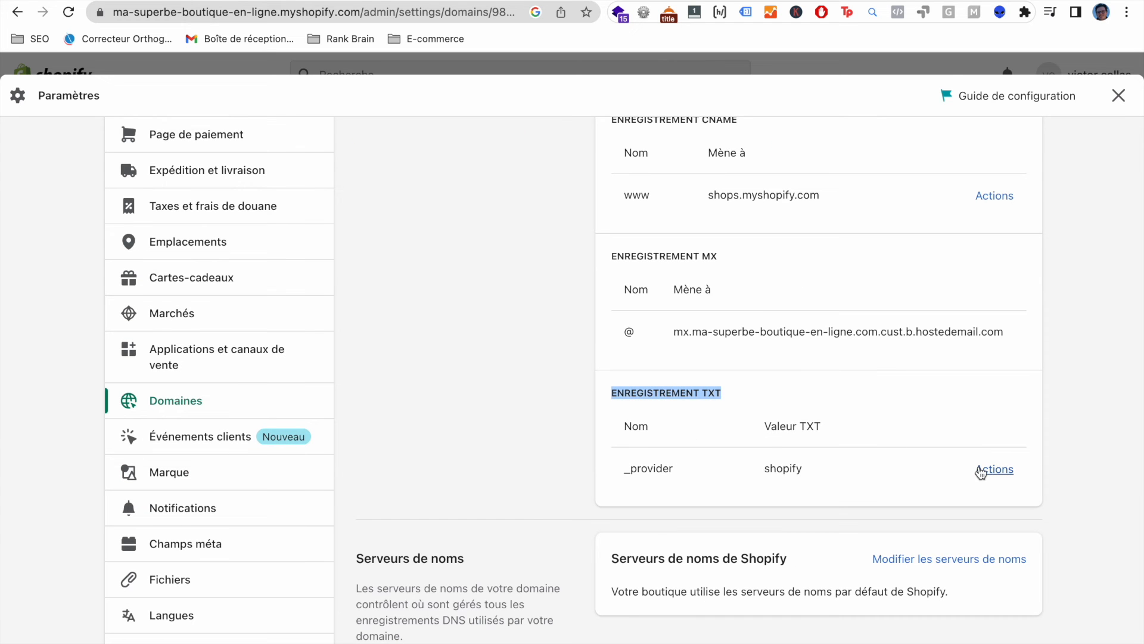
scroll(967, 429, "up", 4)
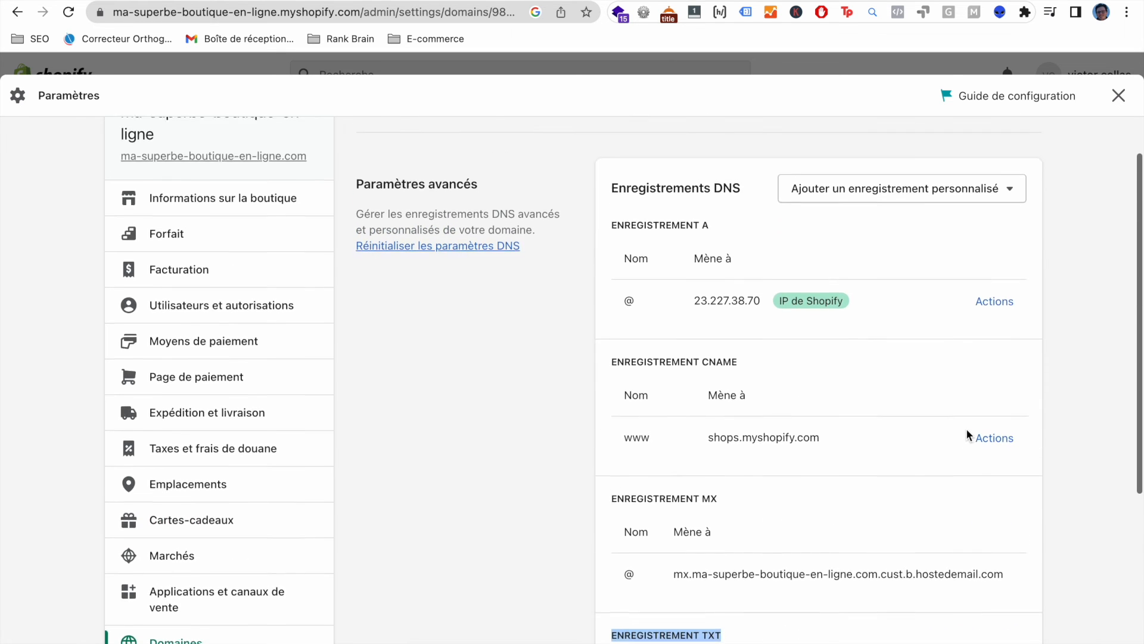
- Add a custom TXT record named @ with the copied Google site verification code as its TXT value
left_click(928, 202)
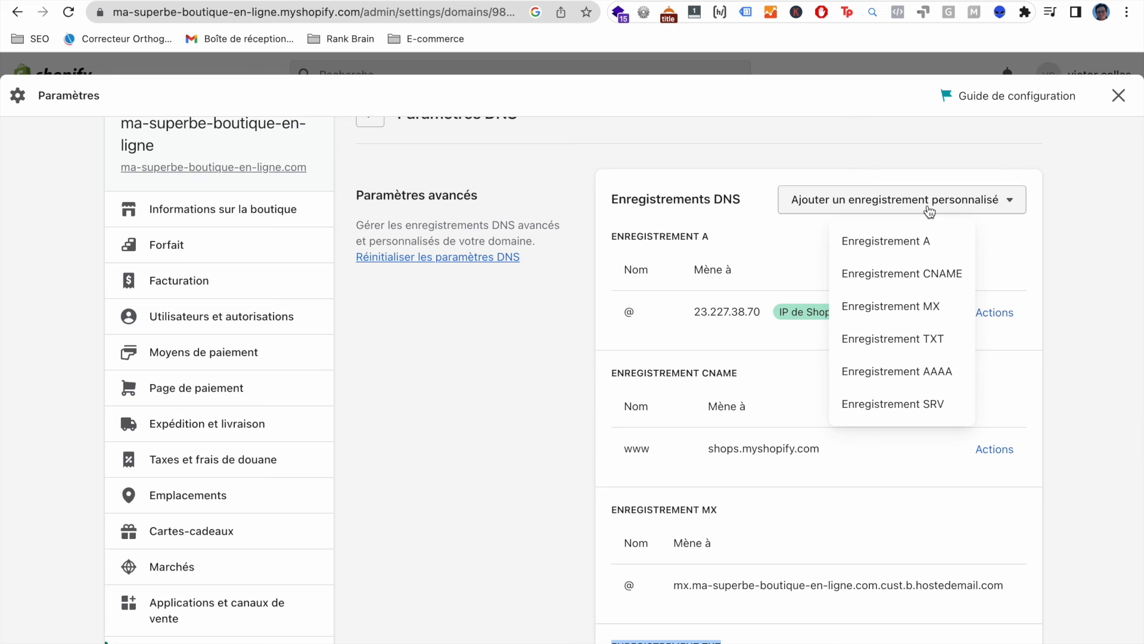
left_click(894, 340)
left_click(402, 388)
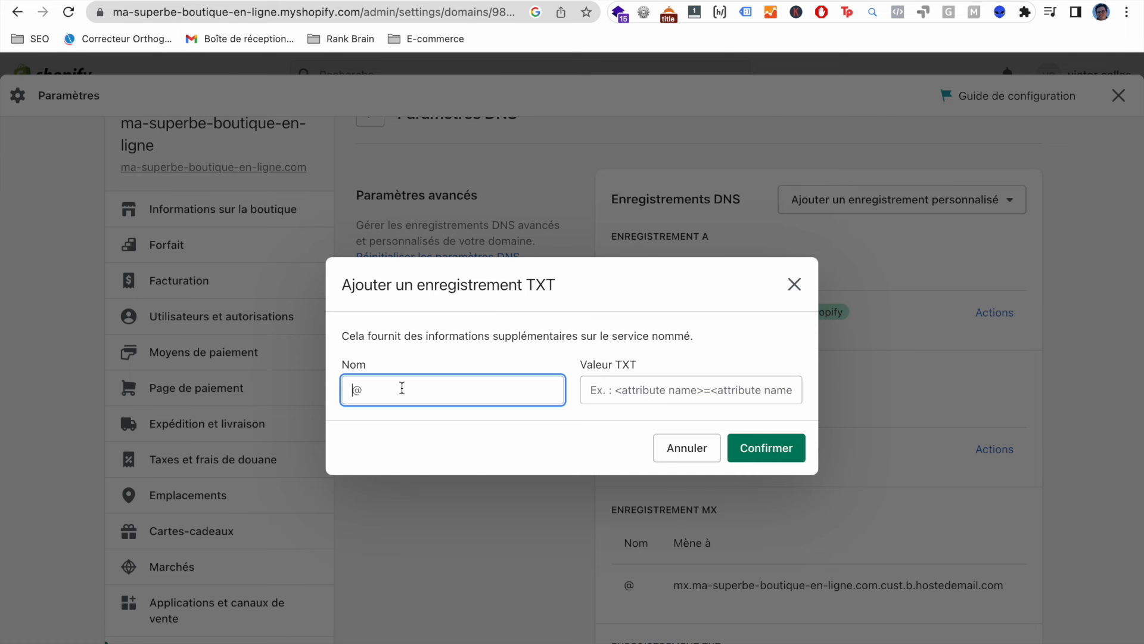
key("Tab")
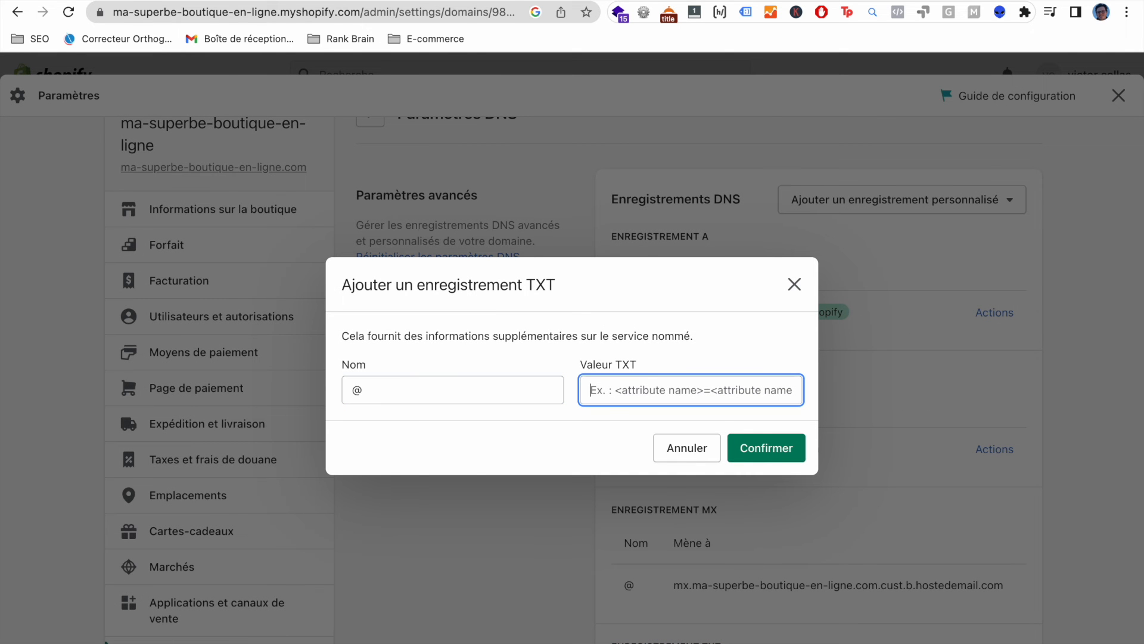
key("super+v")
left_click(740, 448)
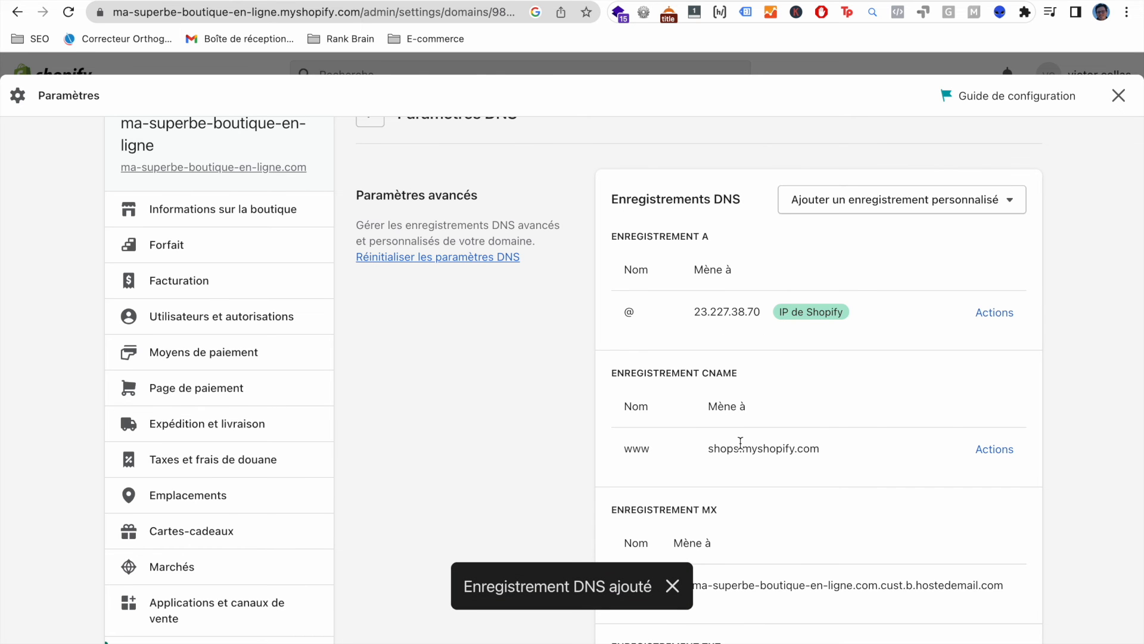
scroll(740, 443, "down", 6)
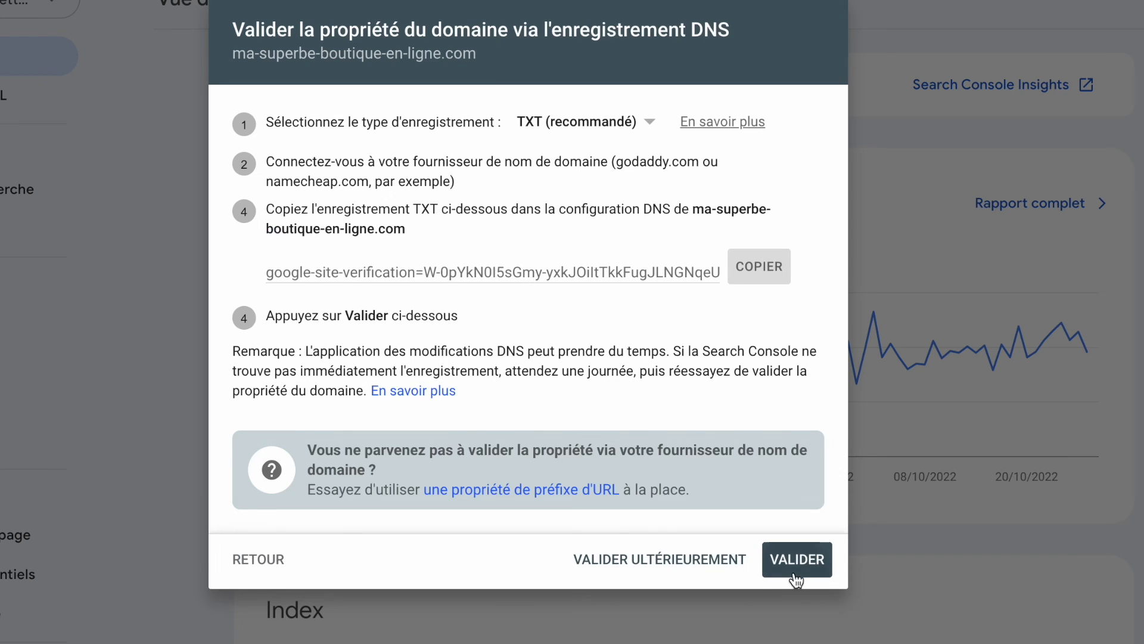
- Switch back to Google Search Console, validate ownership of the domain and open the new property's overview
left_click(795, 574)
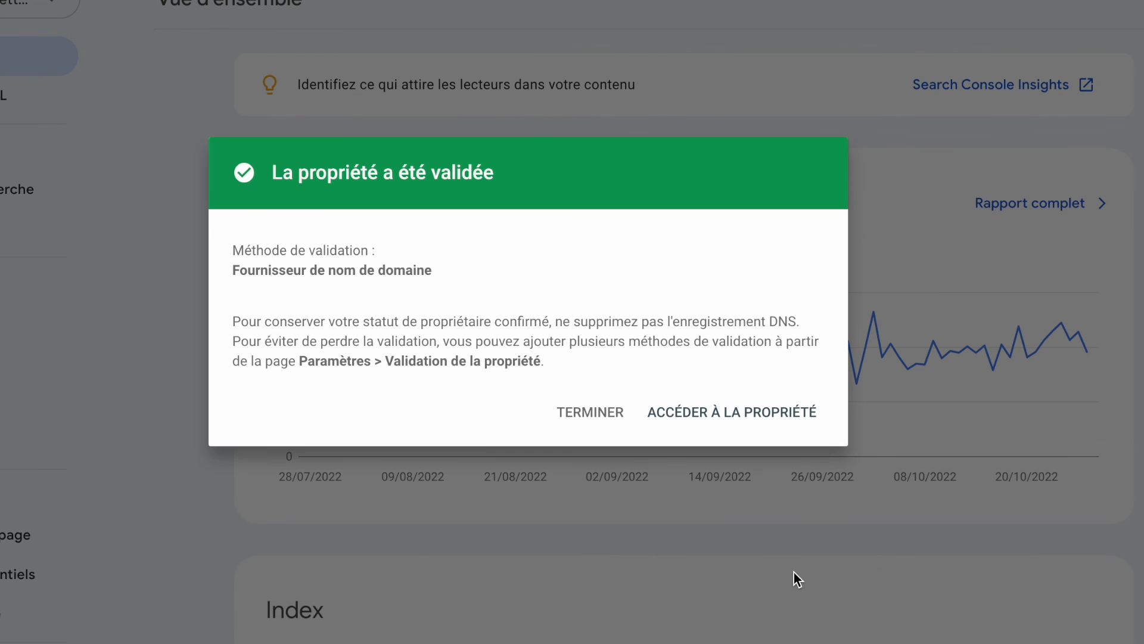
left_click(703, 412)
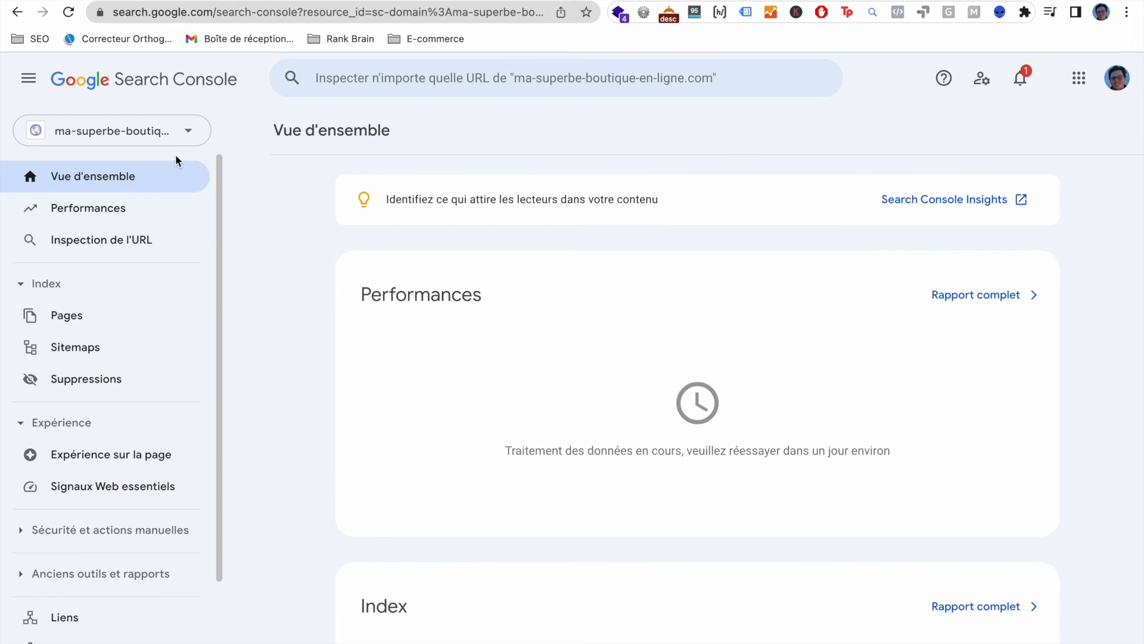
scroll(308, 362, "down", 6)
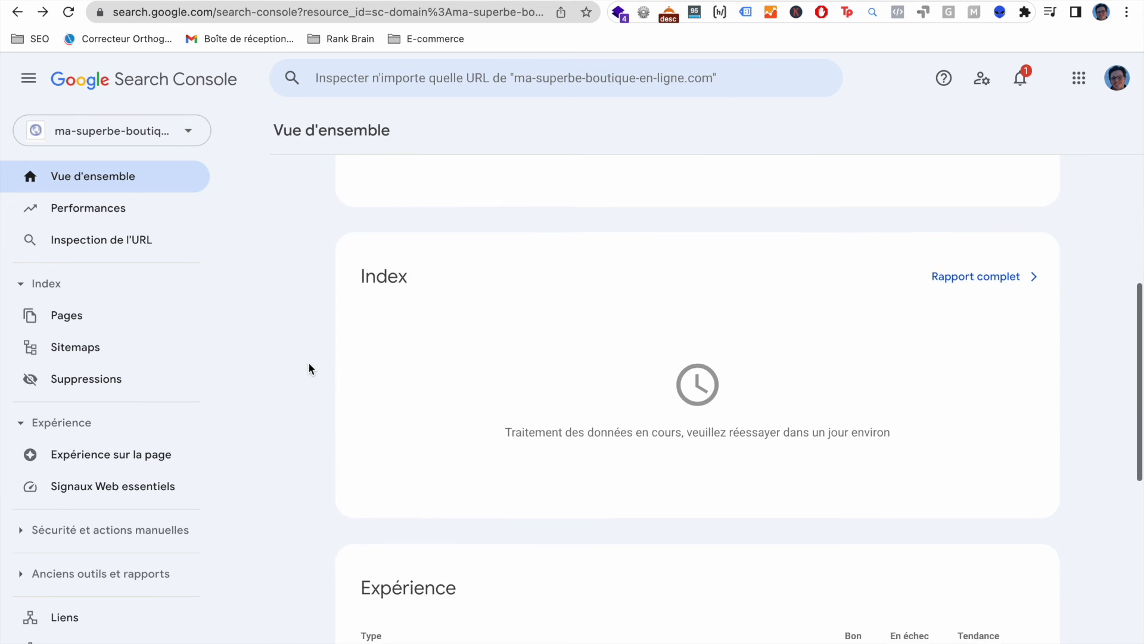
scroll(309, 362, "up", 10)
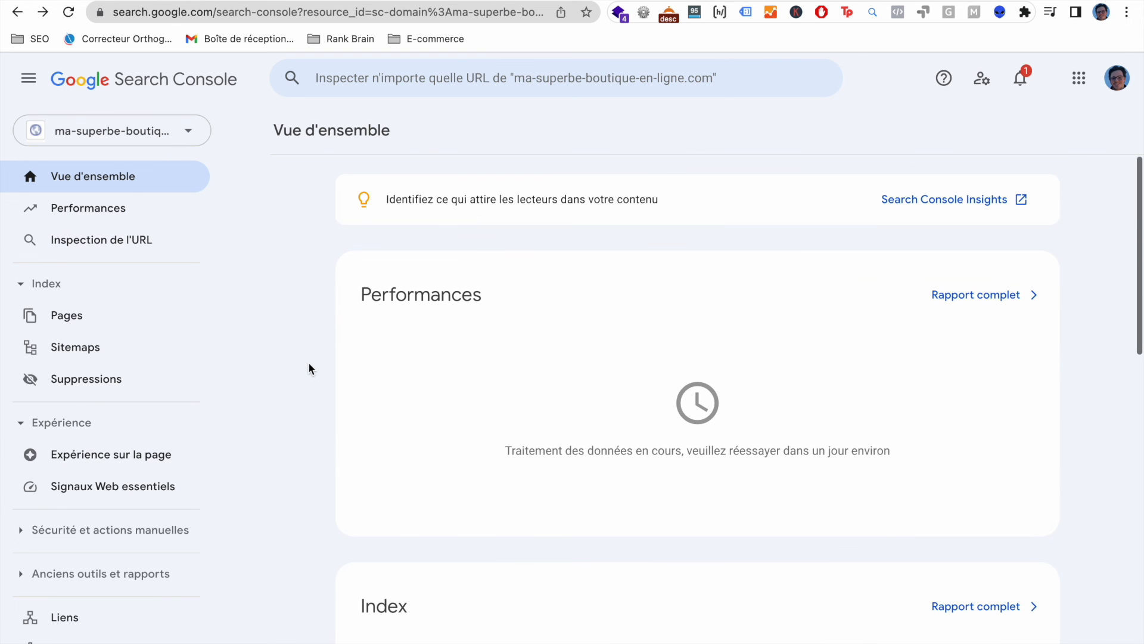
- Look at the new property's Sitemaps page and Performances report, and the other reports available for it
left_click(113, 346)
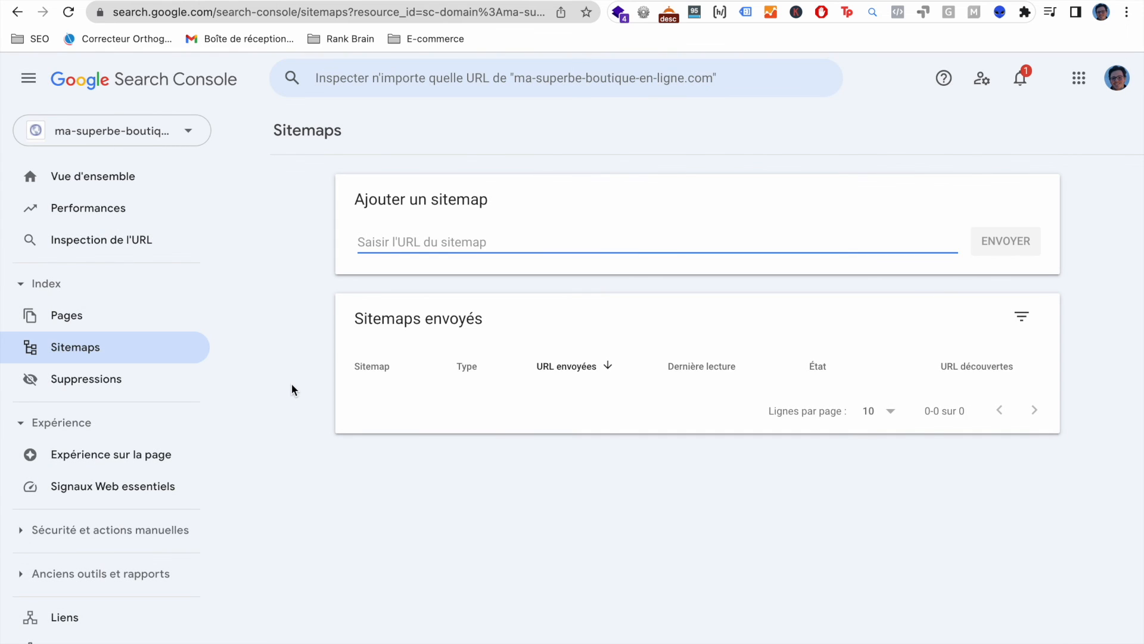
left_click(108, 207)
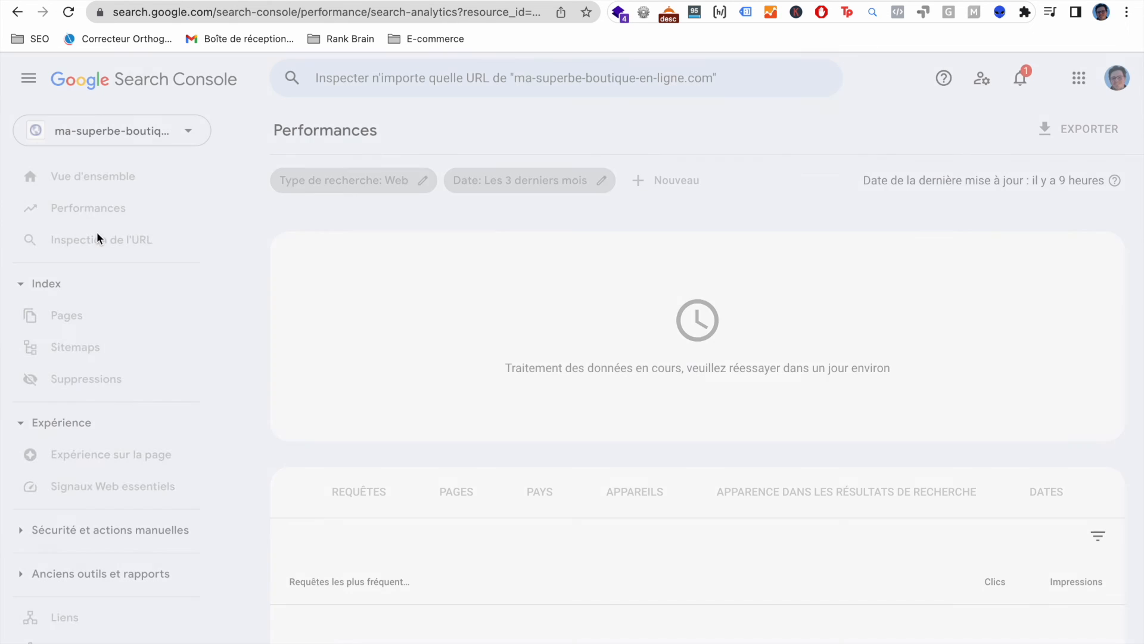
scroll(172, 434, "down", 3)
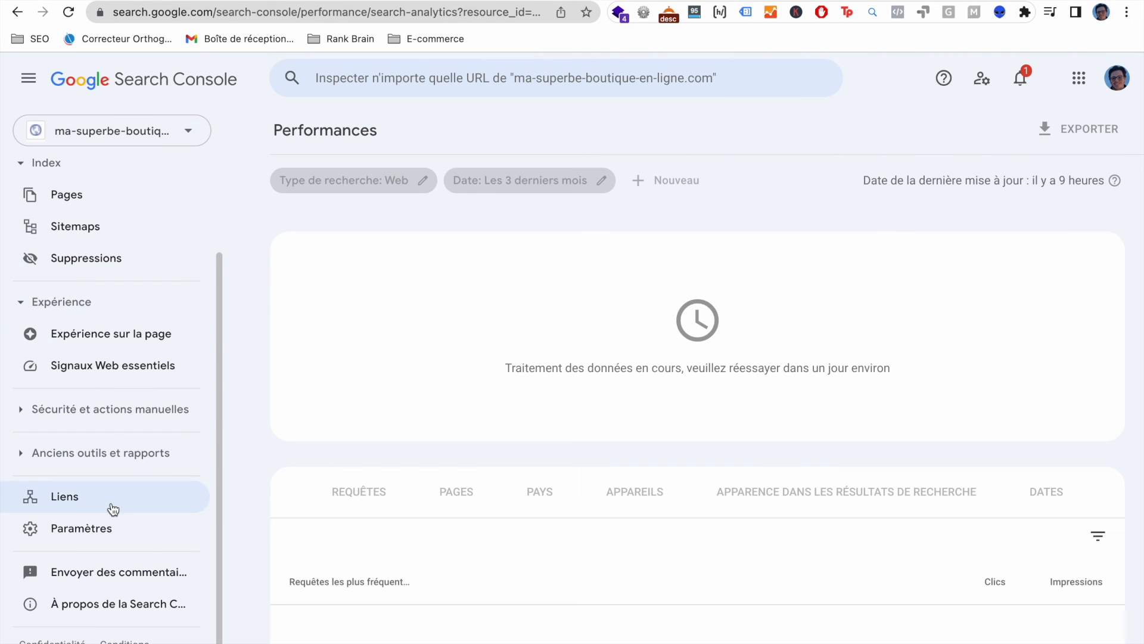
scroll(217, 408, "up", 3)
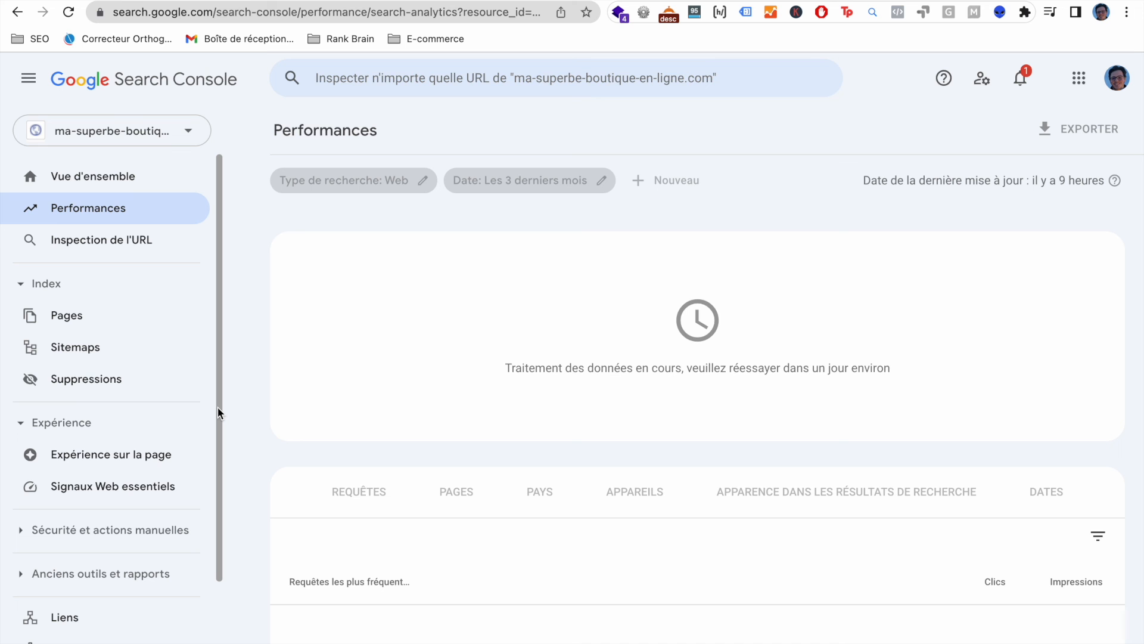